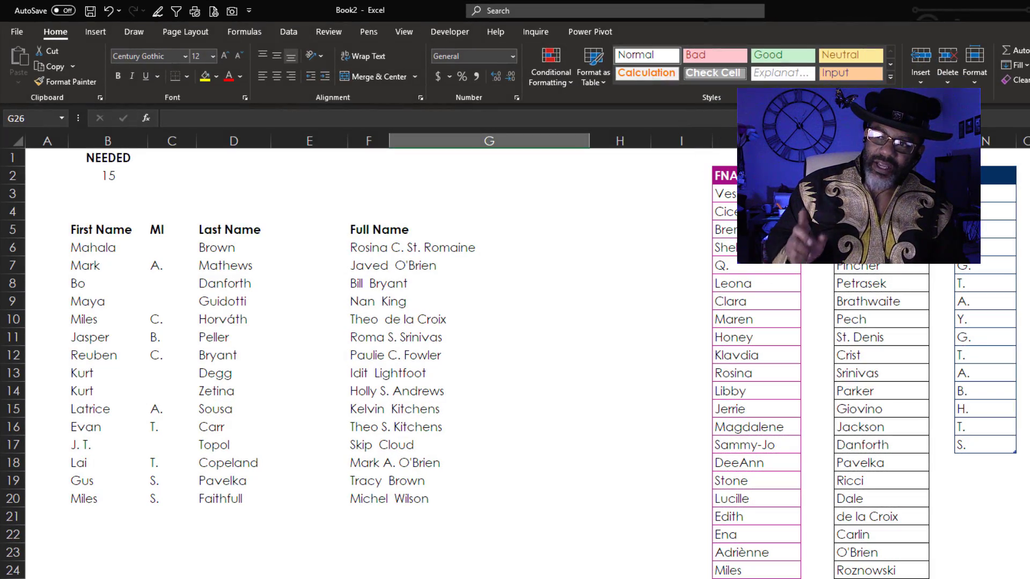
Select the NEEDED cell B2, which currently holds 15.
left_click(116, 177)
Enter 8 as the NEEDED count in B2.
type("8")
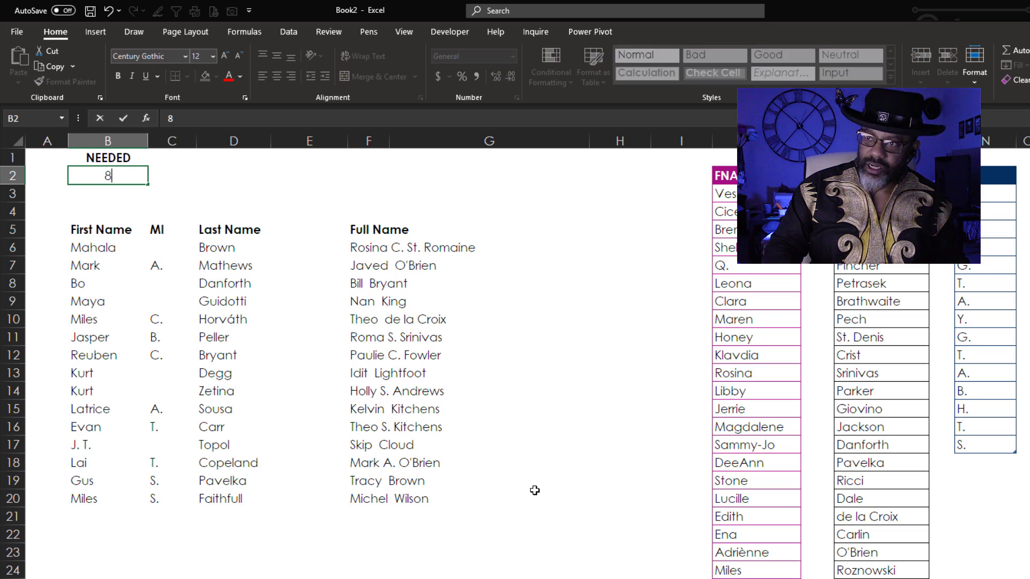
key("Return")
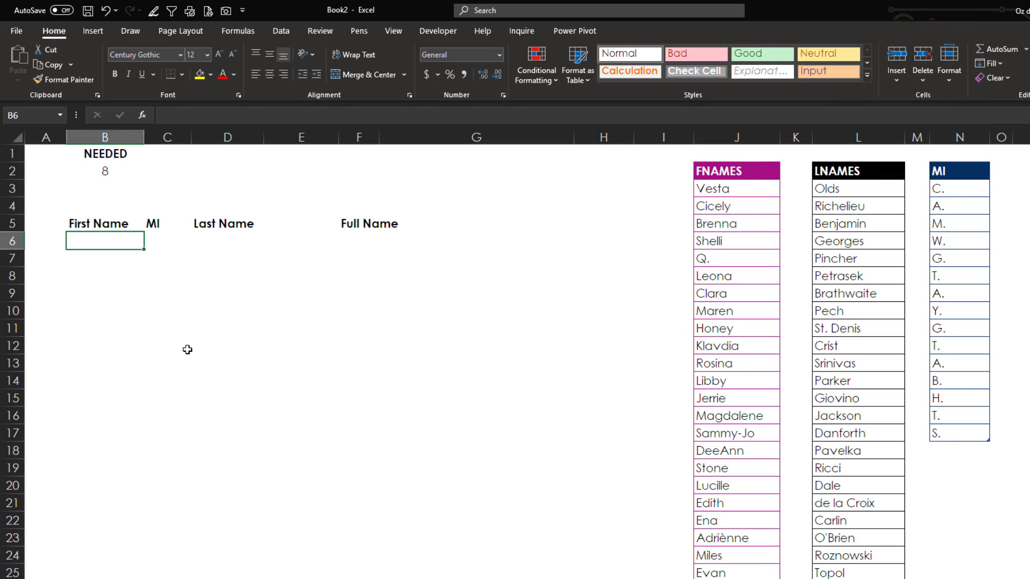
Enter =RANDARRAY($B$2,1,1,COUNTA(Table1[FNAMES]),TRUE) in B6 for random first-name positions.
type("=")
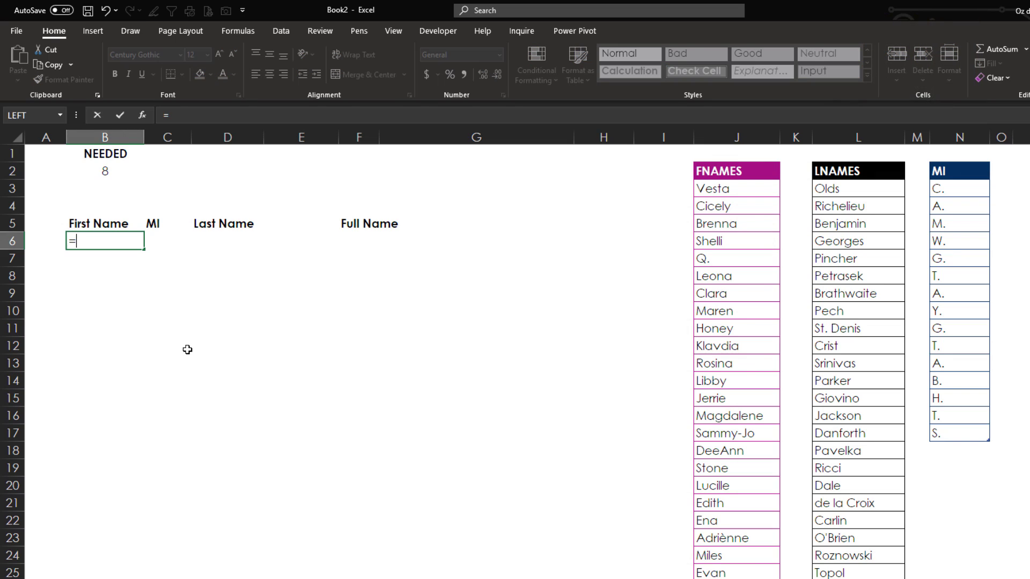
type("rand")
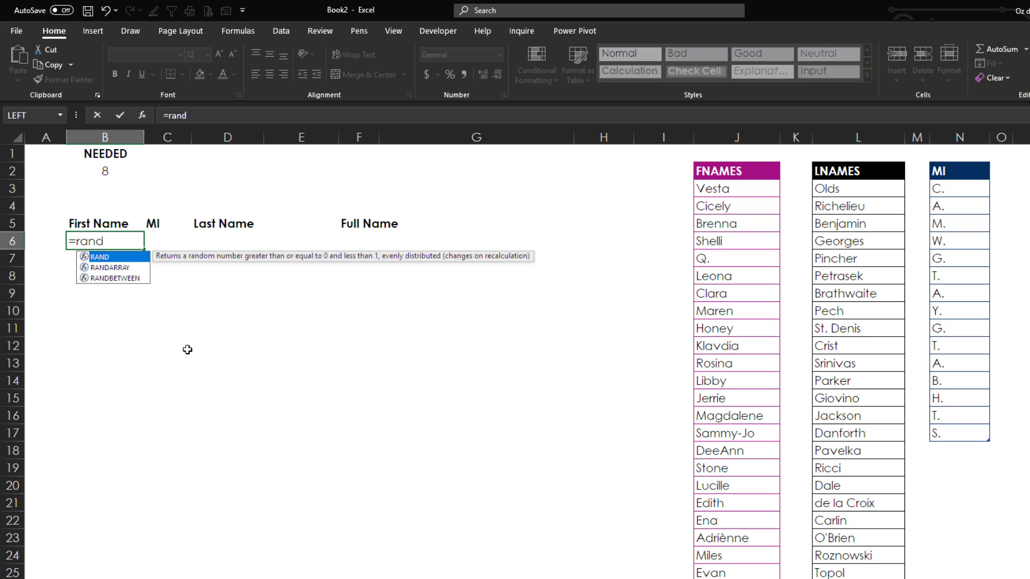
double_click(119, 268)
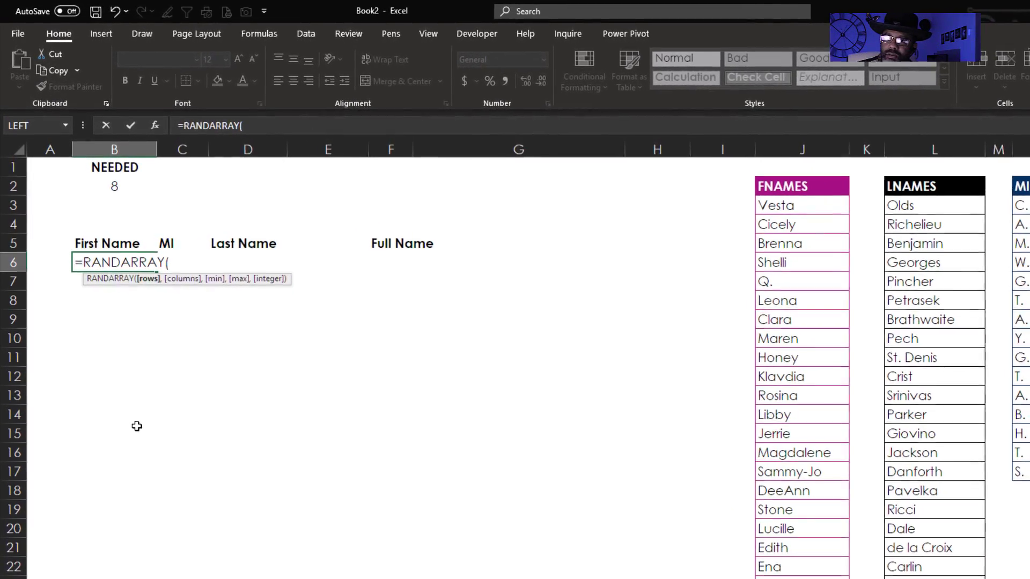
left_click(110, 184)
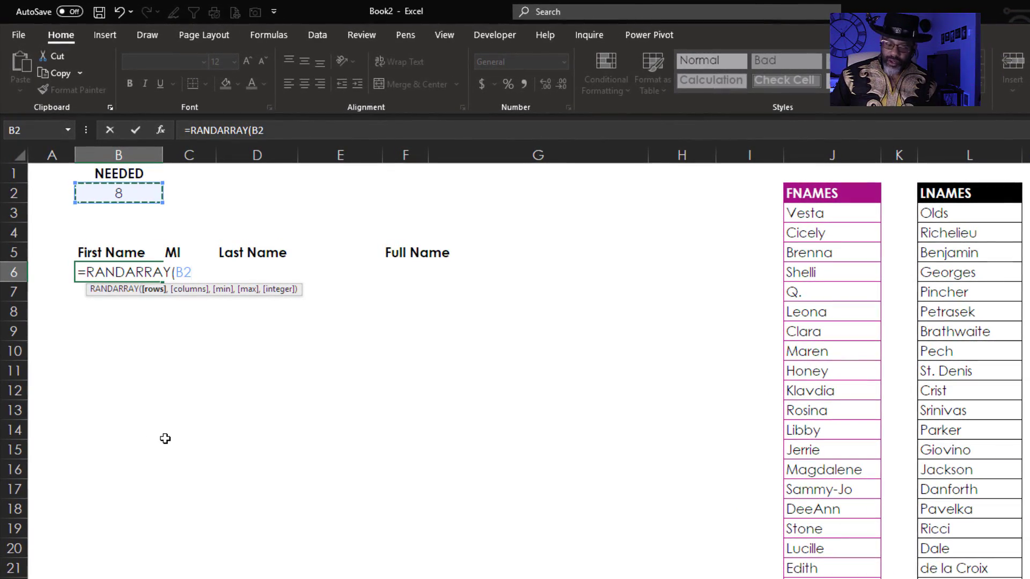
key("F4")
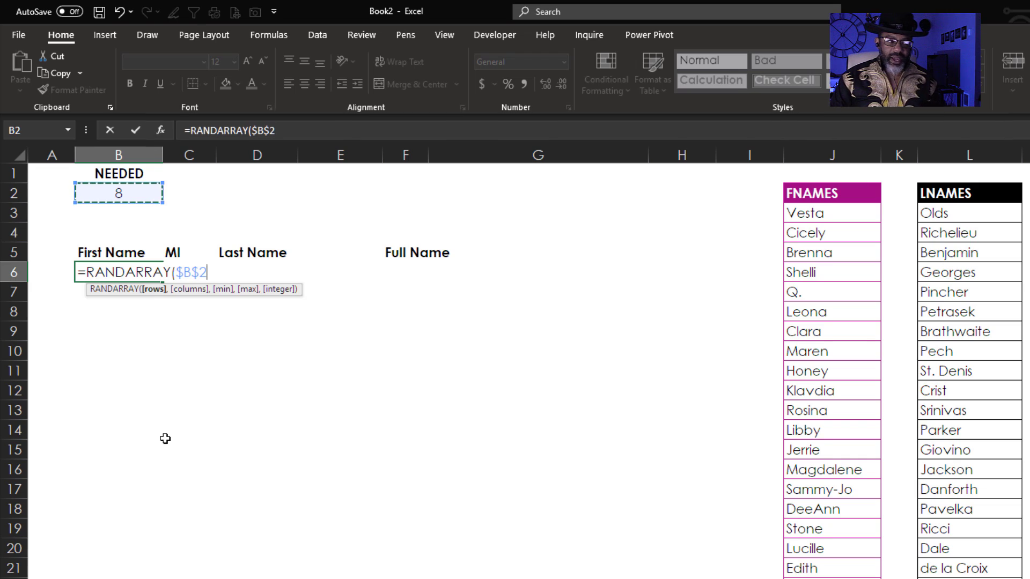
type(",")
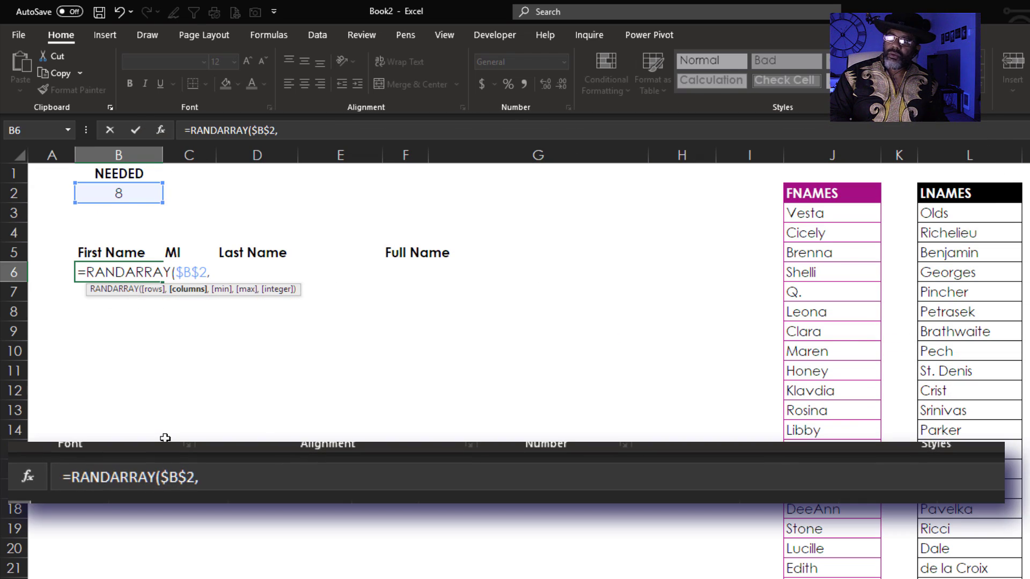
type("1,")
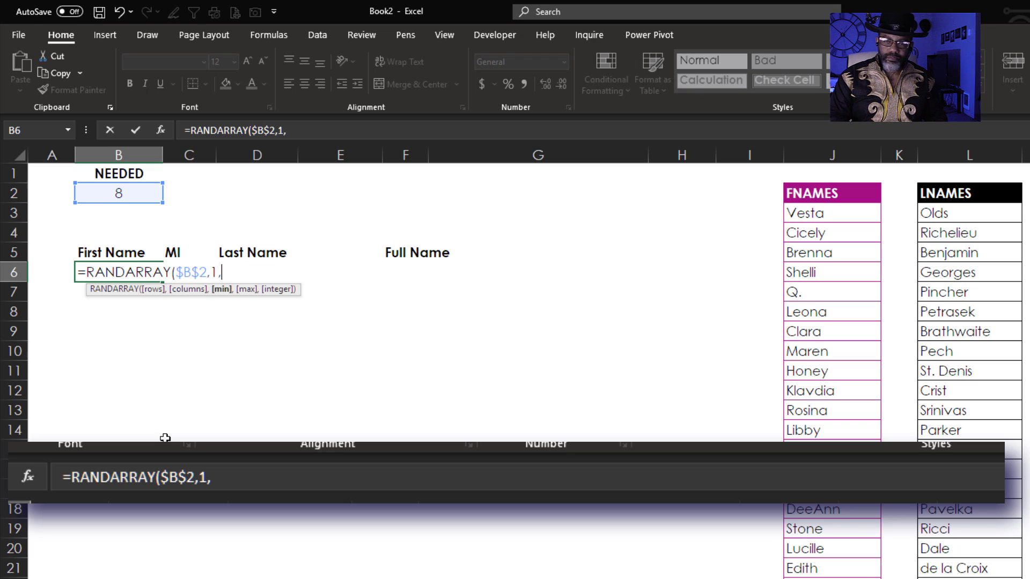
type("1,")
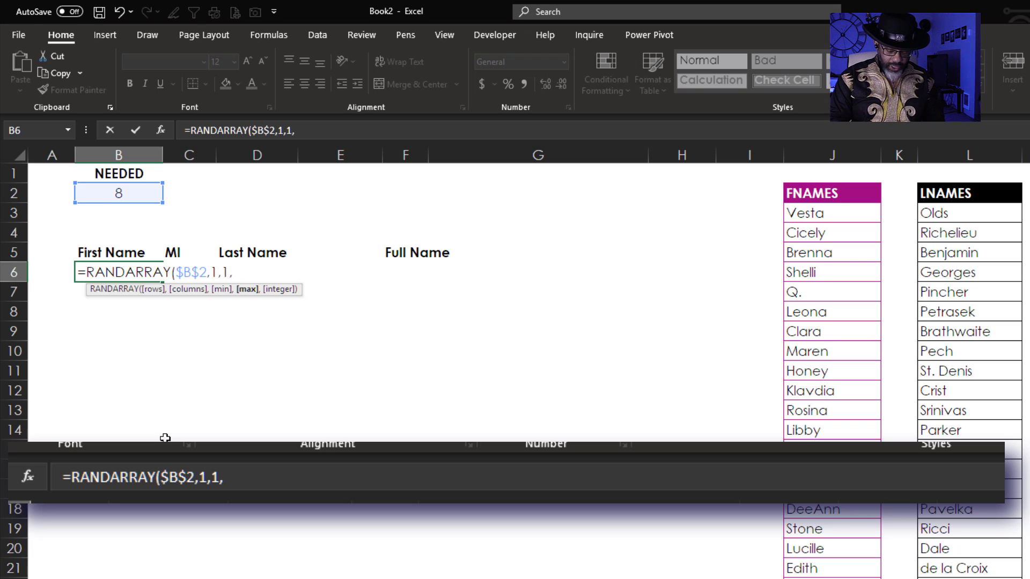
type("counta")
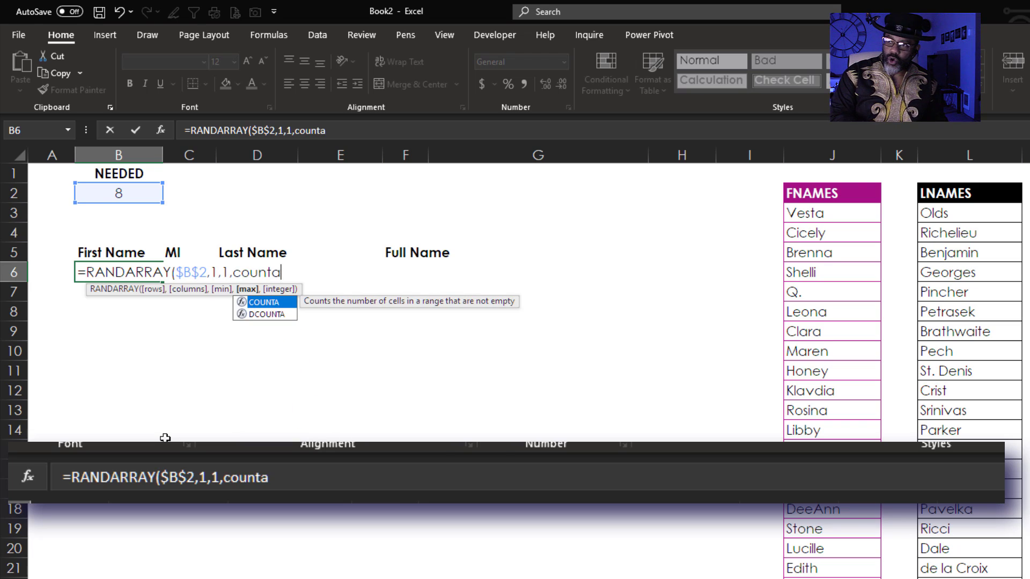
type("(")
left_click(839, 214)
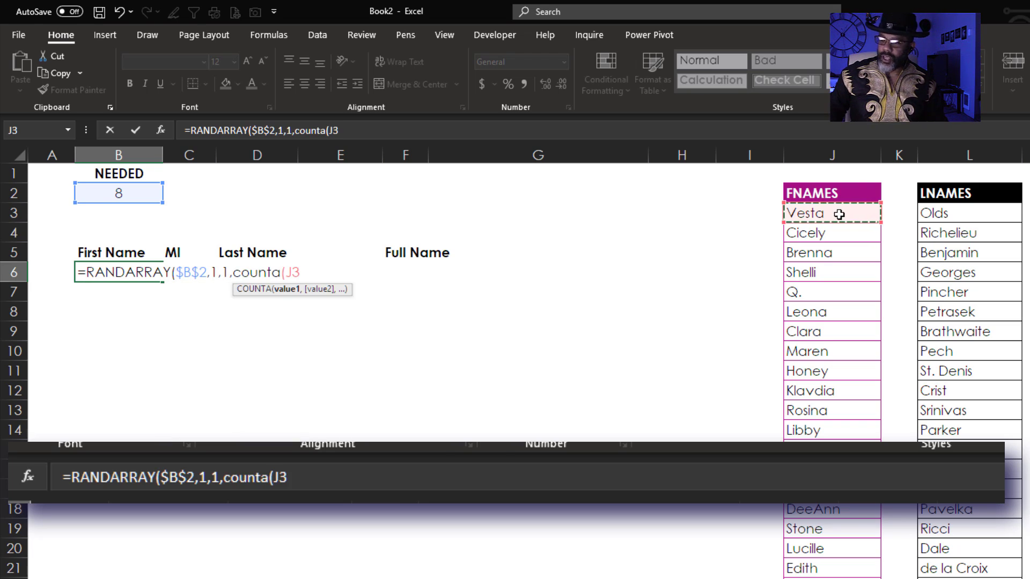
key("ctrl+shift+Down")
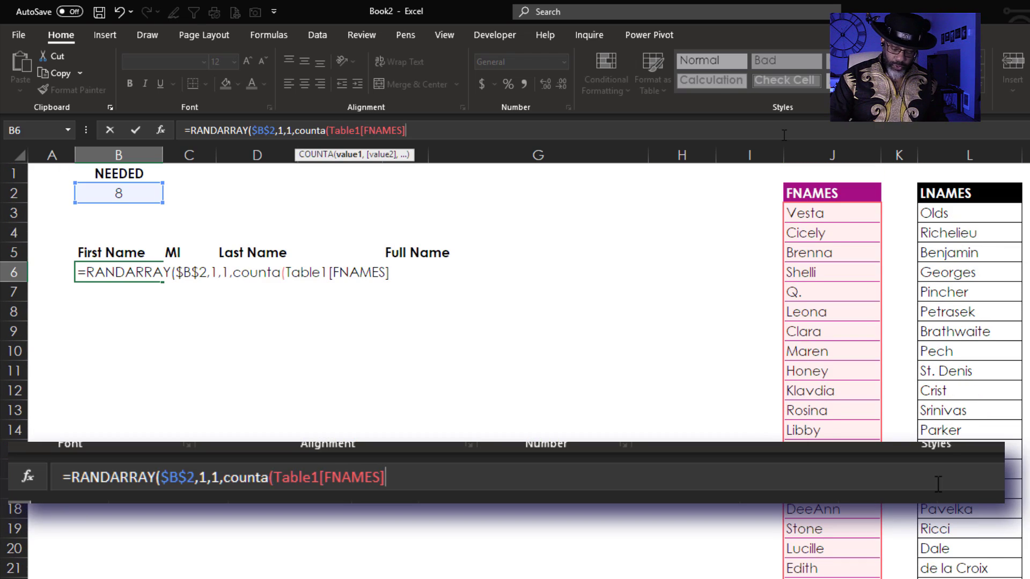
type(")")
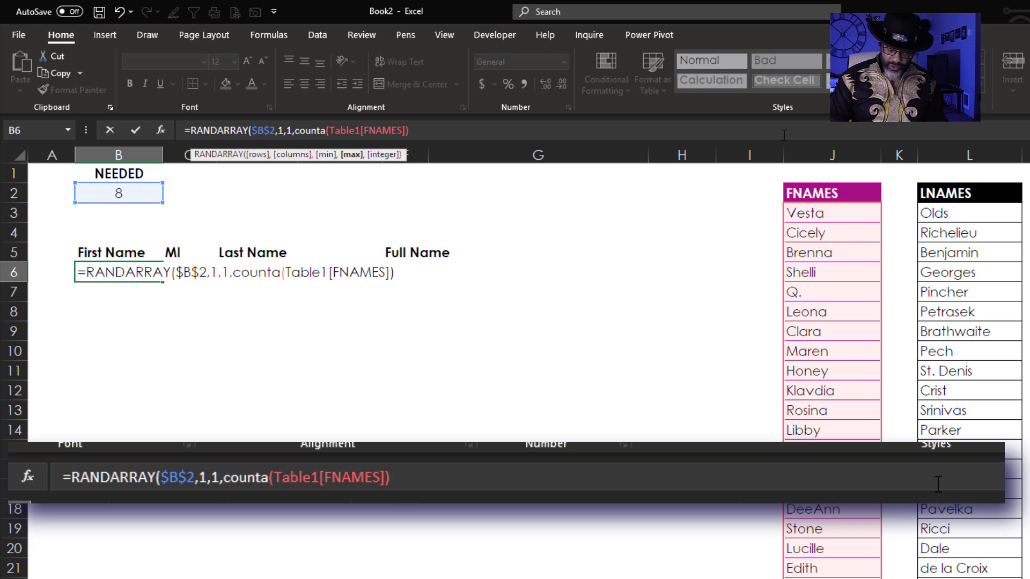
type(",")
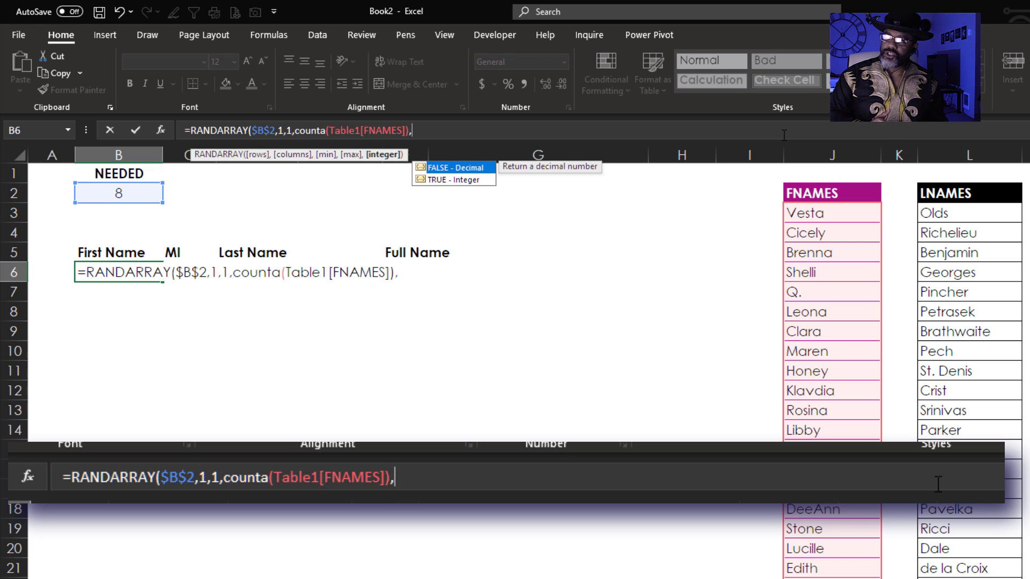
type("true")
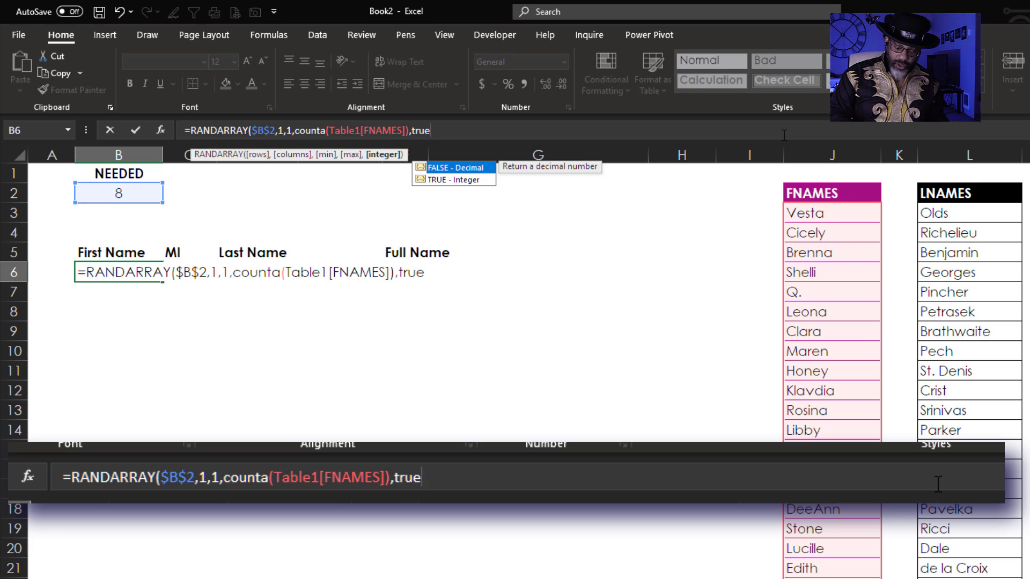
type(")")
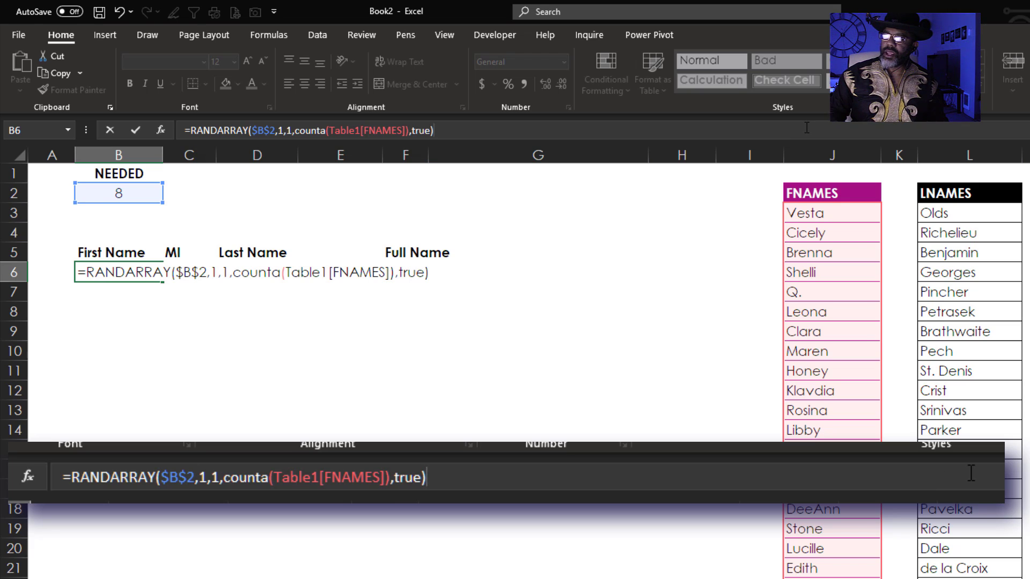
key("Return")
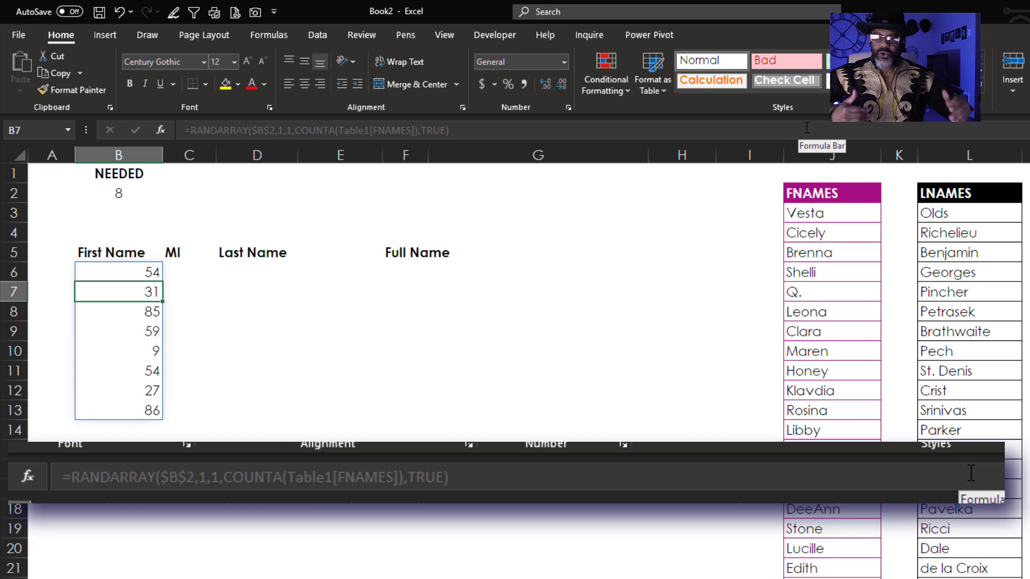
Wrap B6's RANDARRAY in INDEX(Table1[FNAMES], ...) so it spills eight random first names.
left_click(129, 272)
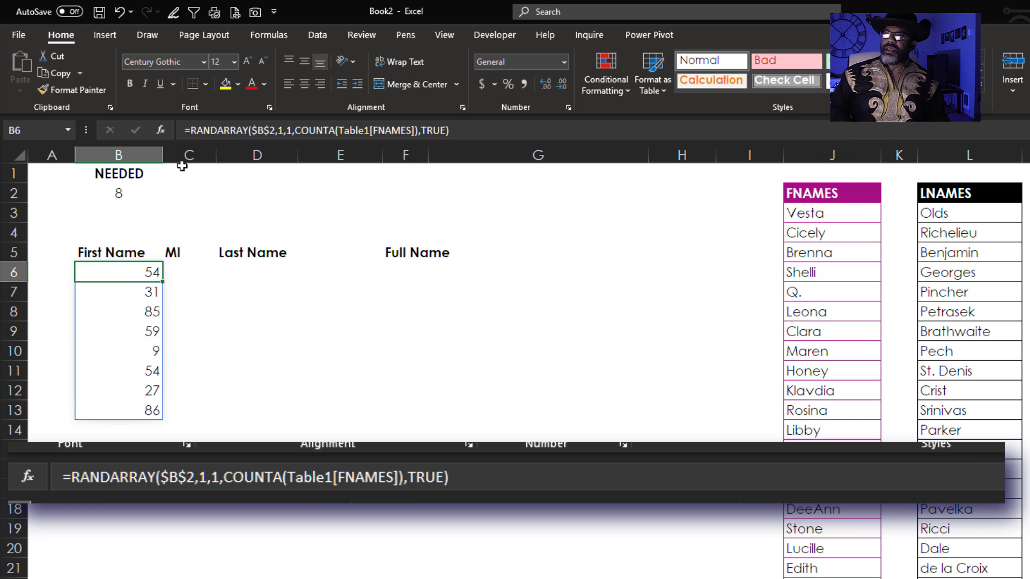
left_click(189, 131)
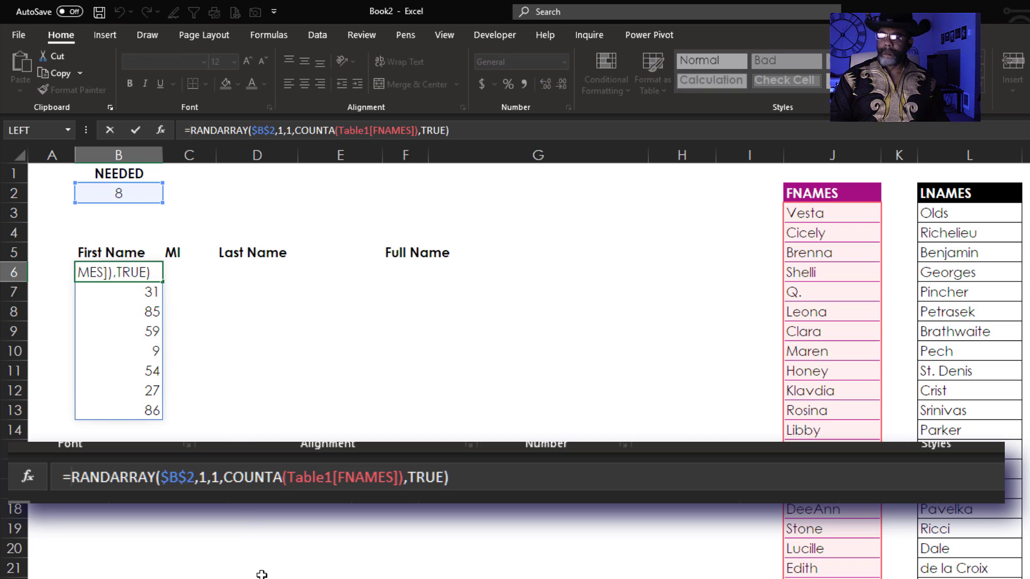
type("in")
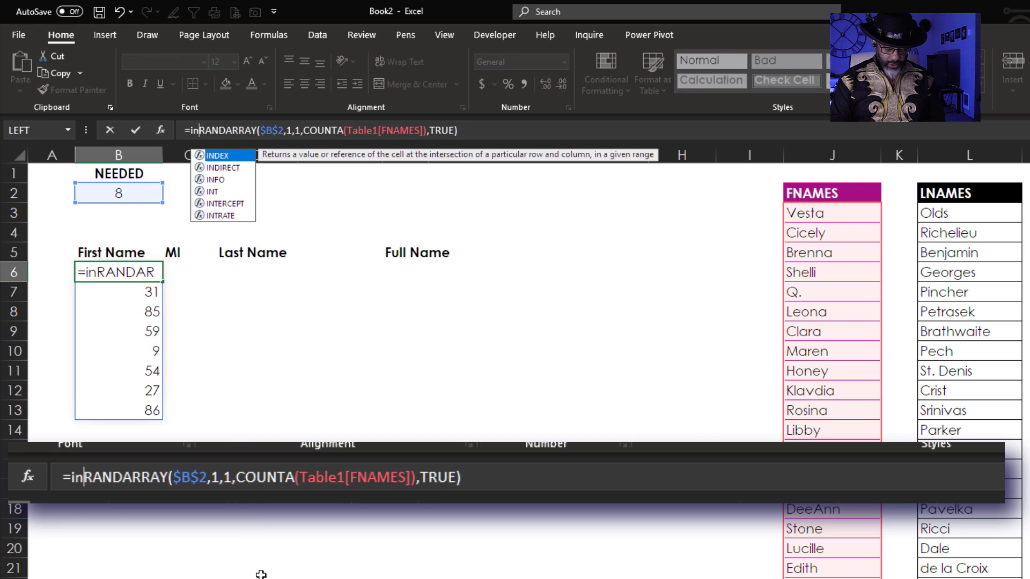
type("dex(")
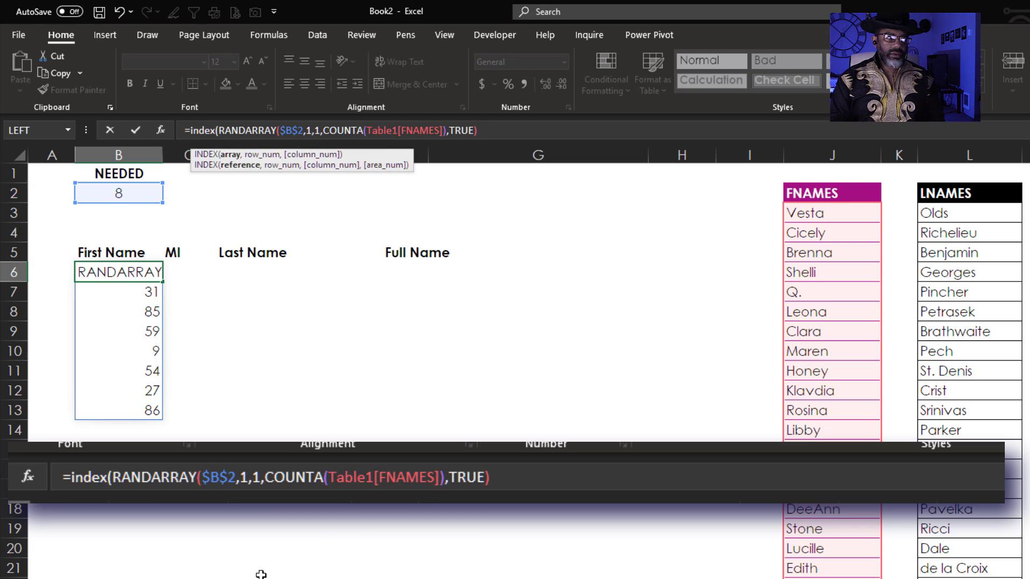
type("ta")
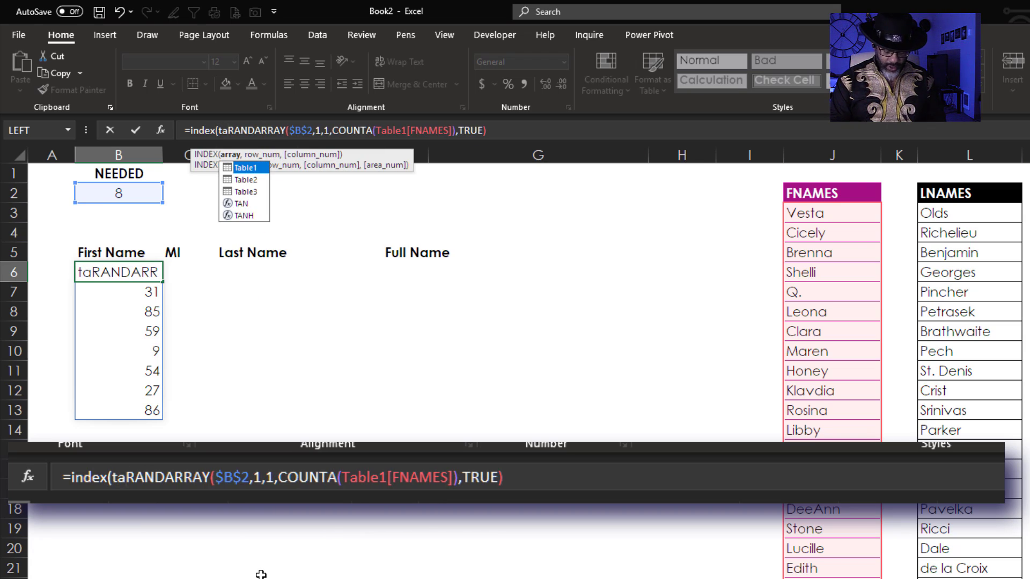
type("ble")
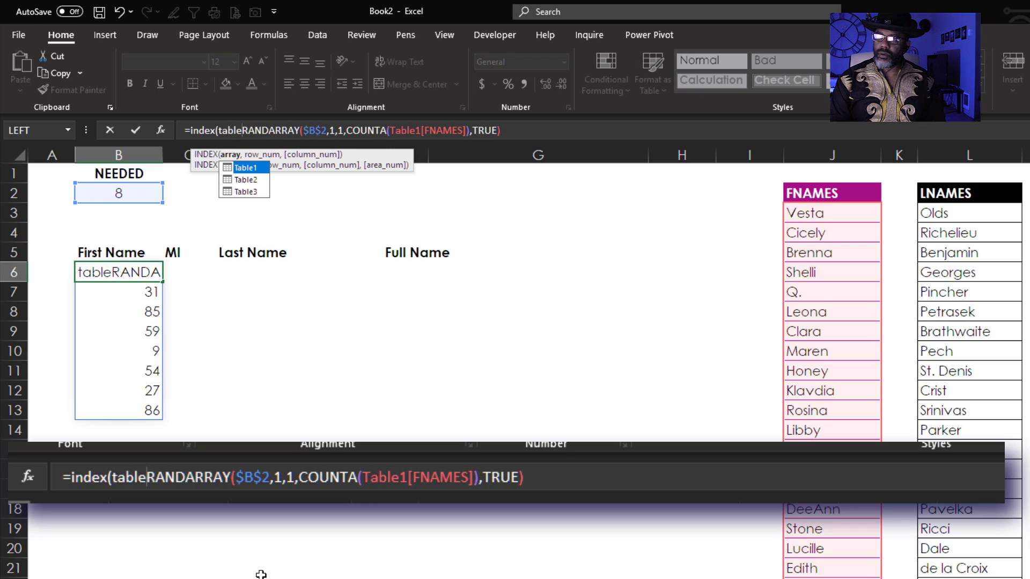
type("1[")
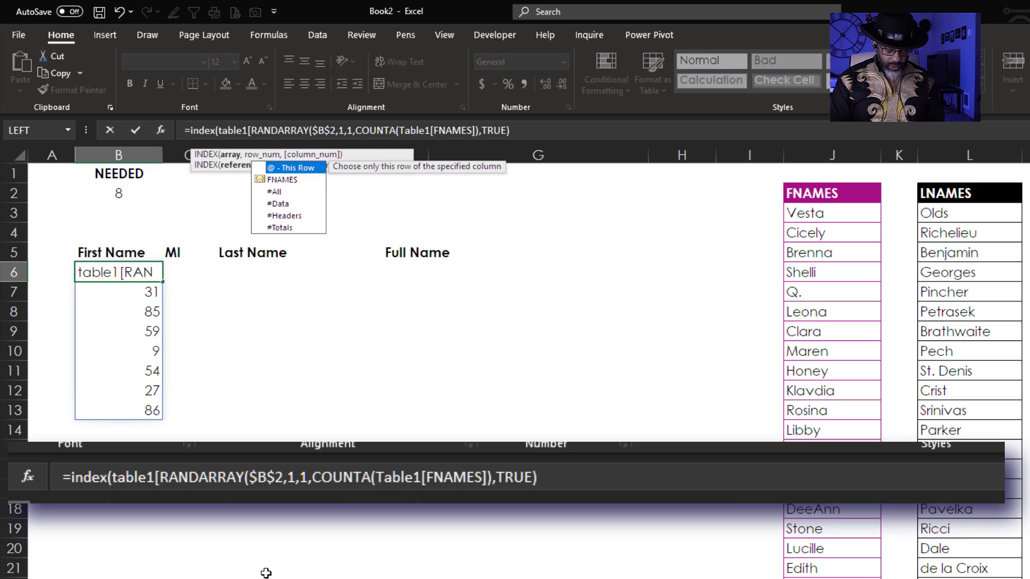
type("fNAMES")
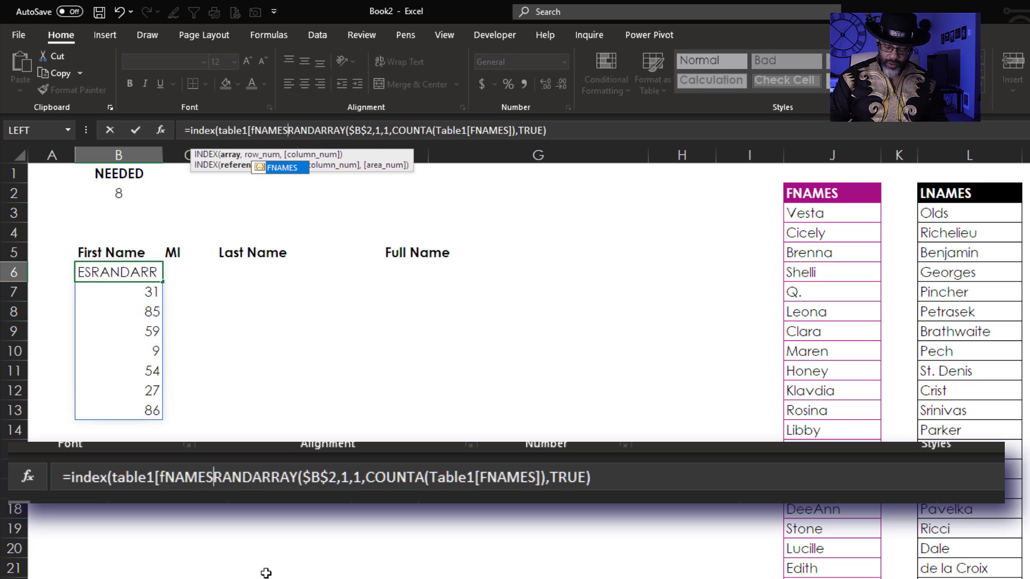
type("],")
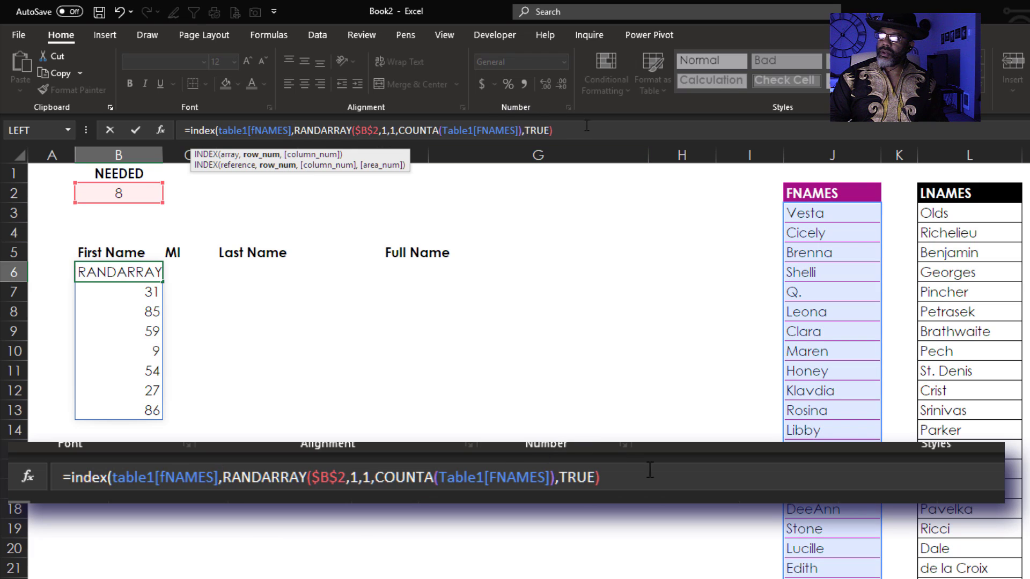
key("End")
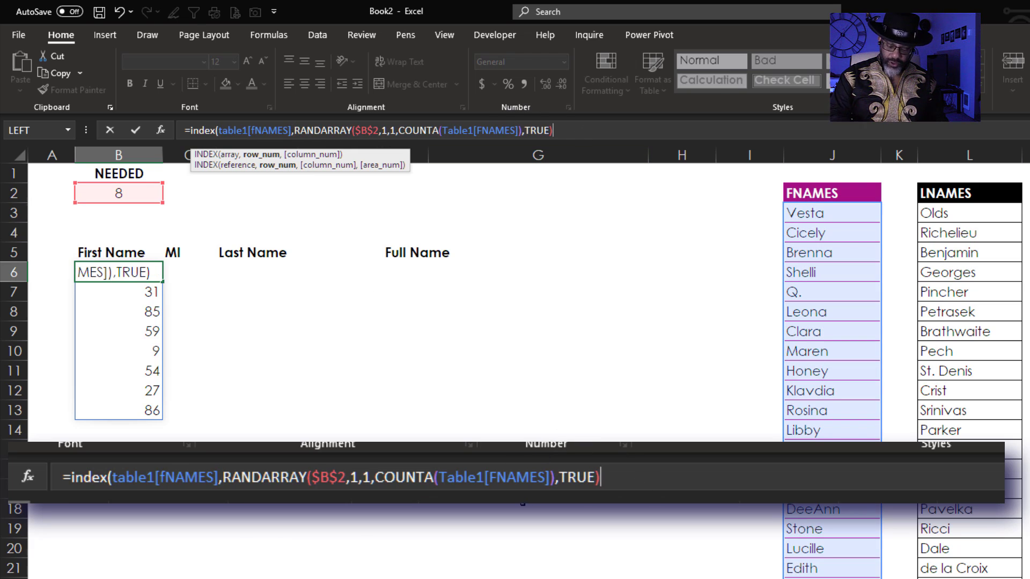
type(")")
key("Return")
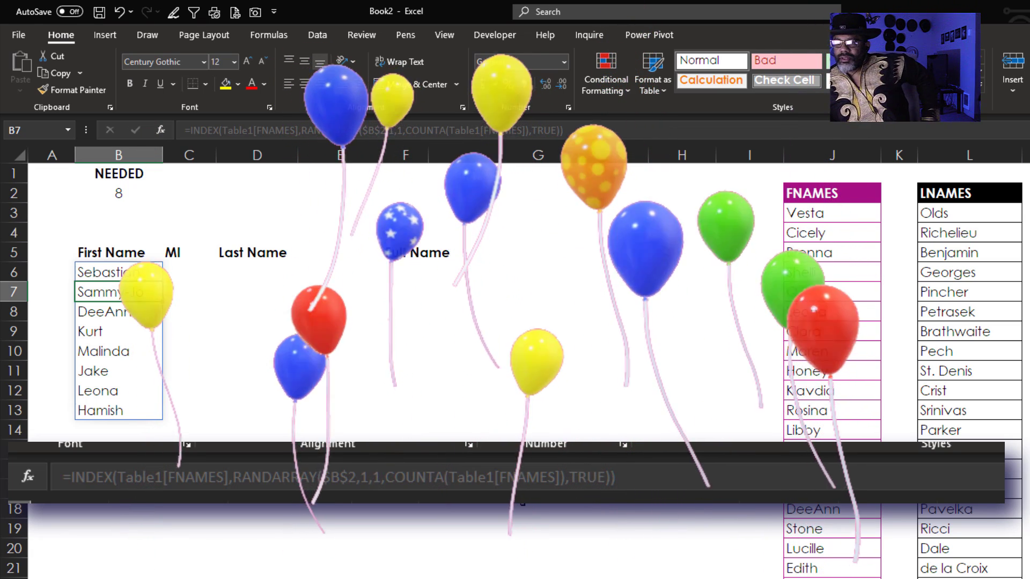
Fill the first-name formula from B6 across into C6 and D6.
left_click(117, 273)
left_click_drag(163, 281, 277, 282)
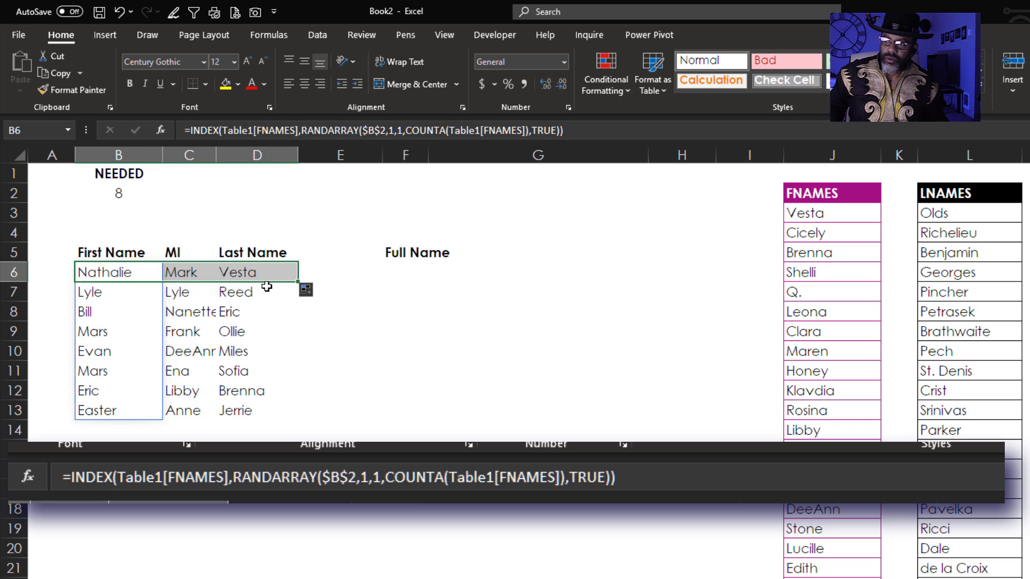
left_click(189, 273)
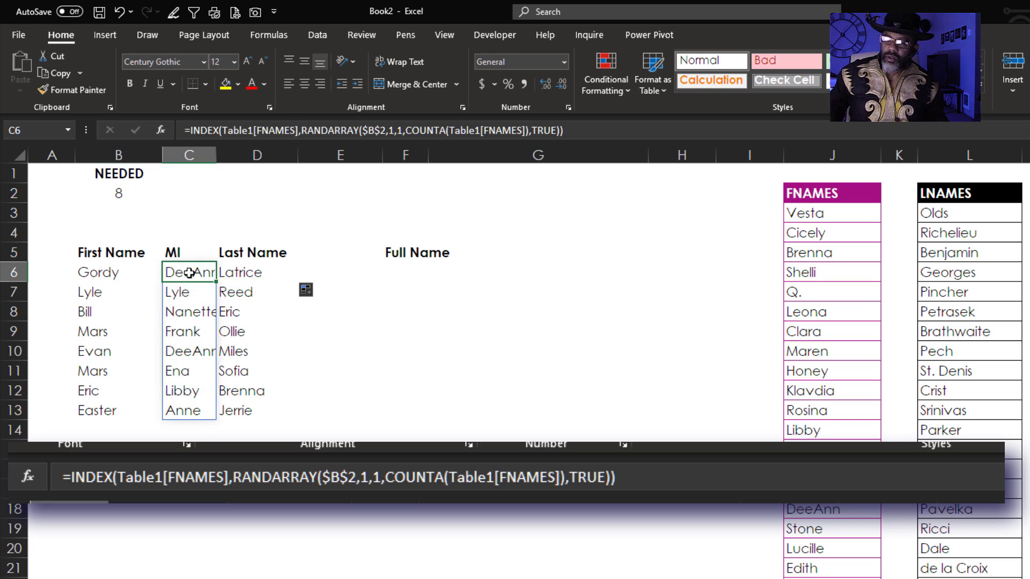
Select the Table1[FNAMES] reference inside D6's INDEX formula.
left_click(258, 274)
left_click(227, 134)
left_click_drag(228, 133, 300, 132)
Repoint D6's INDEX and COUNTA references from Table1[FNAMES] to Table2[LNAMES].
key("BackSpace")
left_click(951, 213)
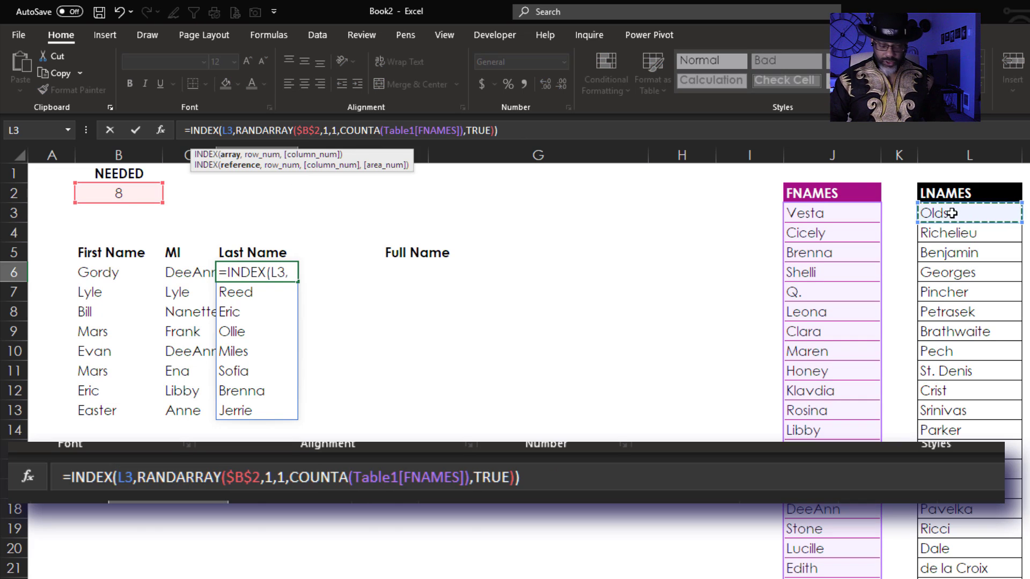
key("ctrl+shift+Down")
scroll(951, 213, "down", 2)
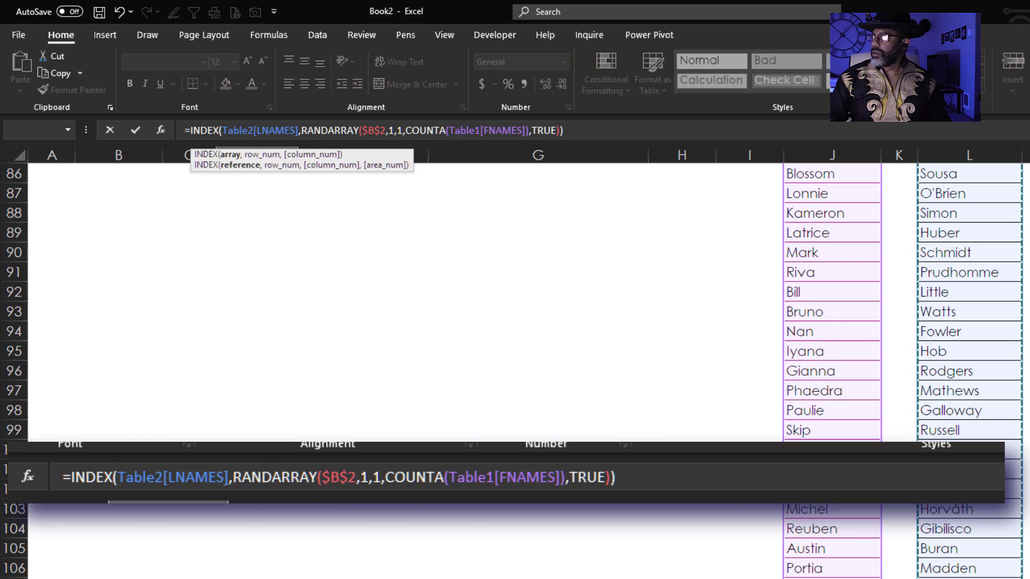
key("ctrl+BackSpace")
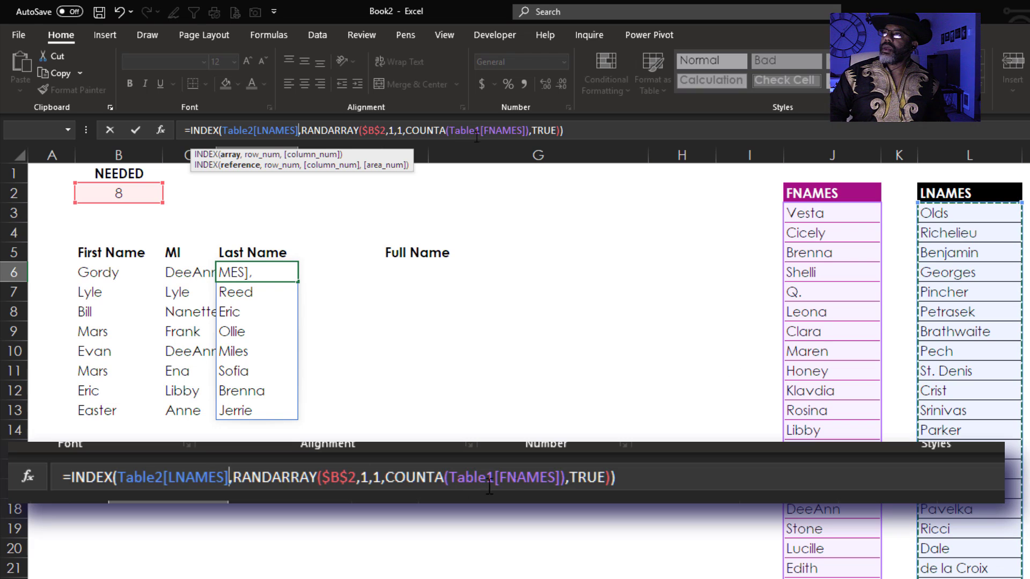
left_click(477, 130)
key("BackSpace")
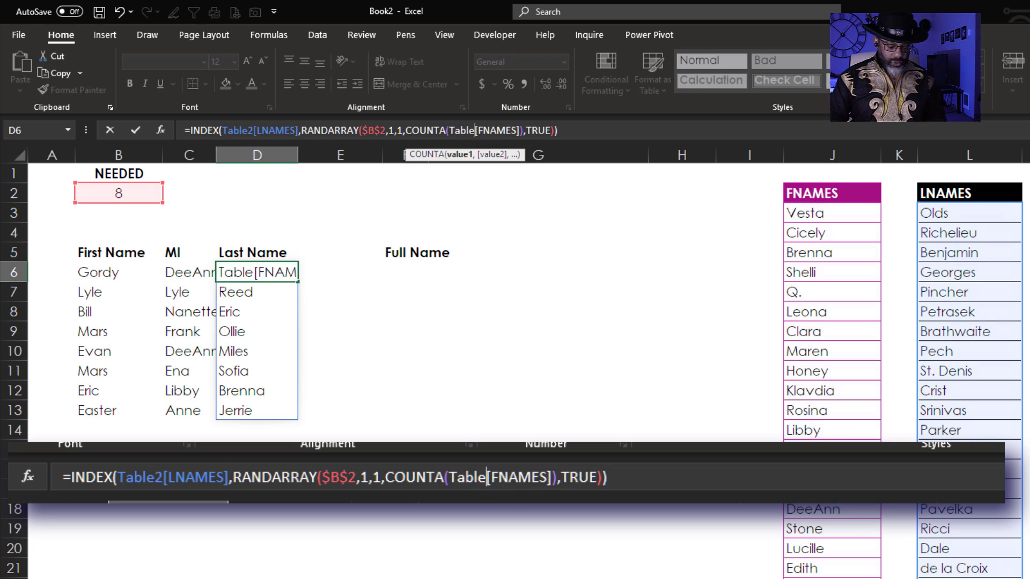
type("2")
key("Right")
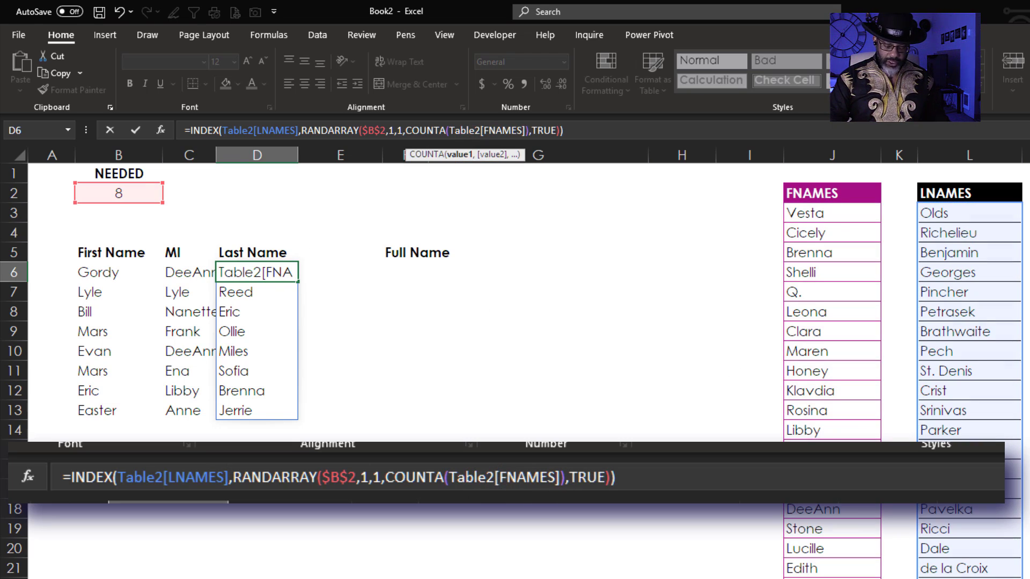
key("Delete")
type("L")
key("Return")
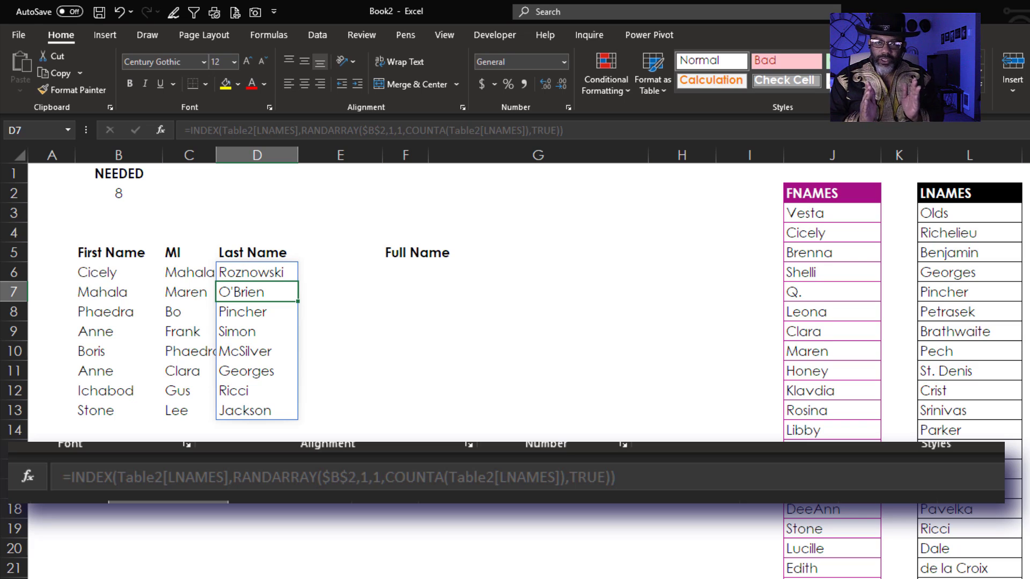
Change the INDEX source in C6's formula from Table1[FNAMES] to Table3[MI].
left_click(182, 274)
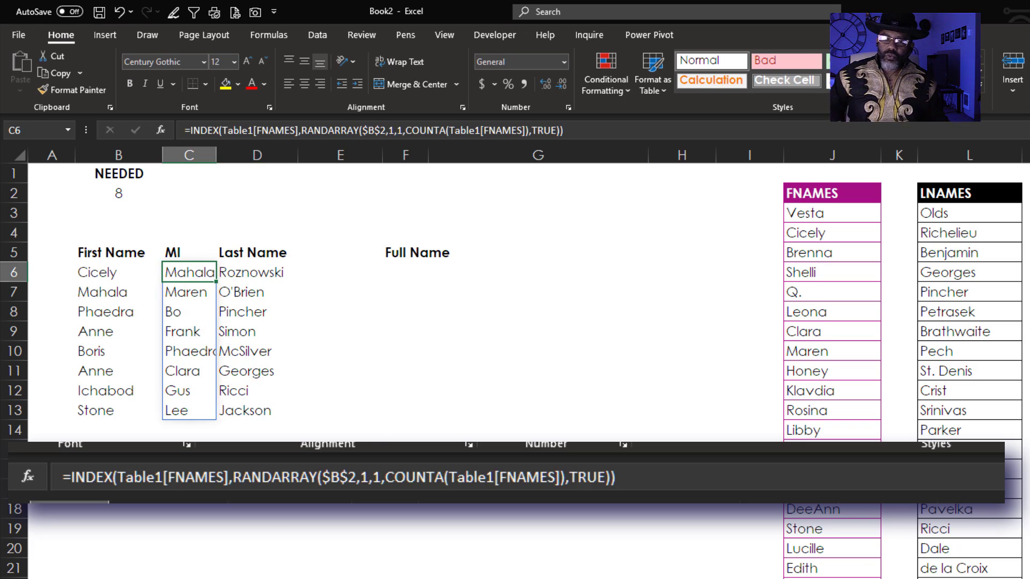
left_click(248, 130)
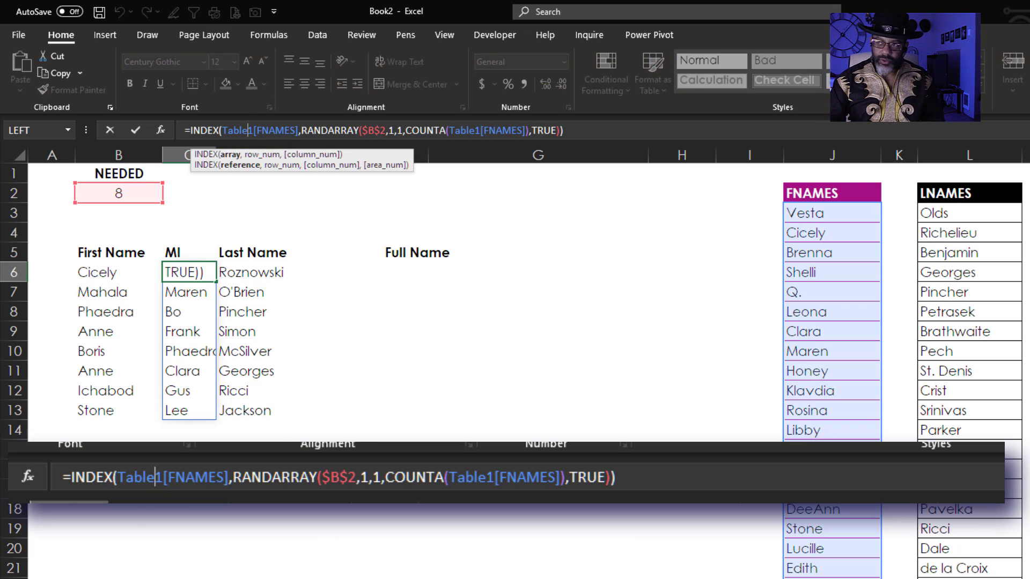
key("BackSpace")
type("3")
key("Right")
key("Delete")
key("Delete")
key("Delete")
key("Delete")
key("Delete")
key("Delete")
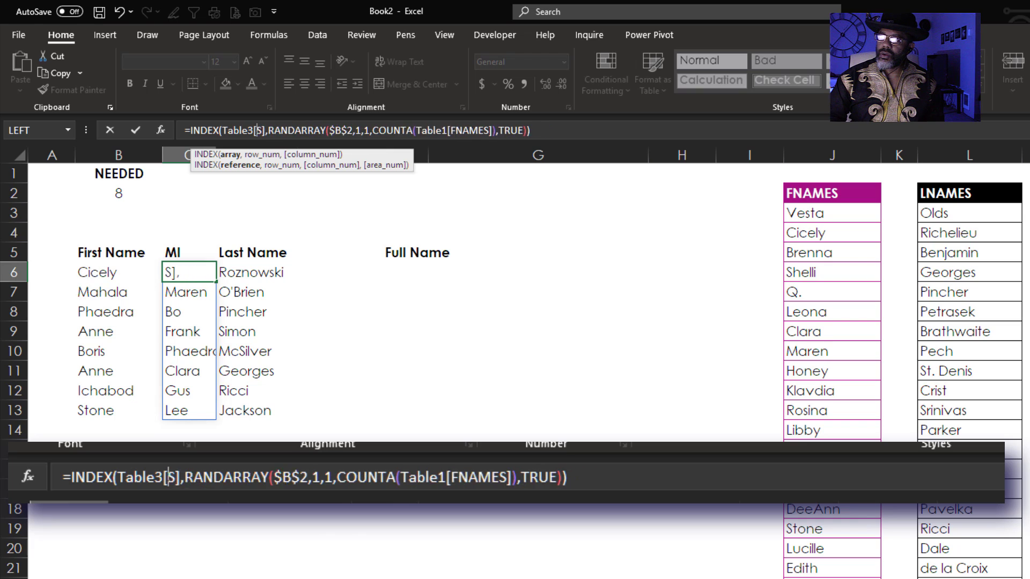
type("MI")
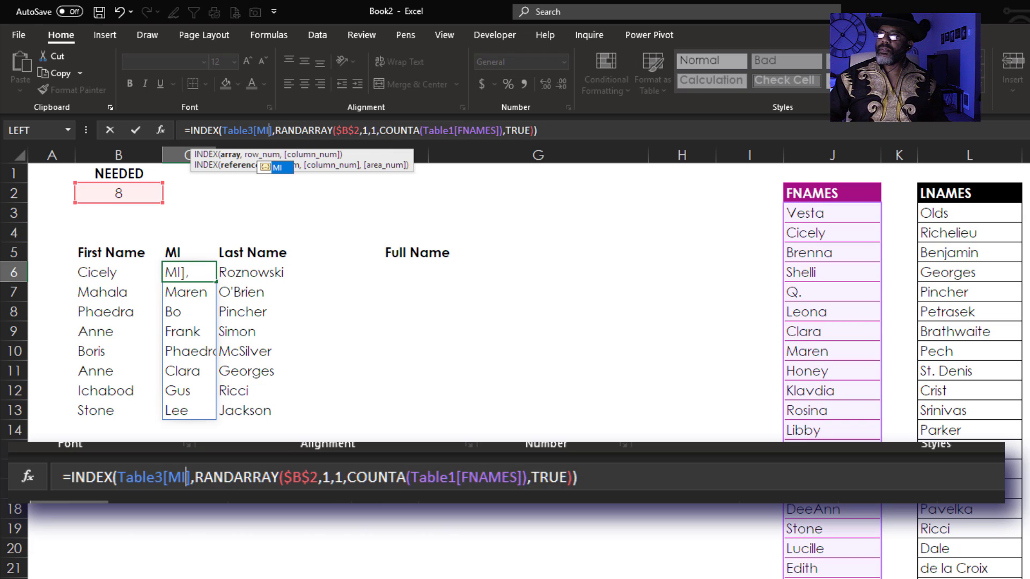
Change C6's COUNTA reference to Table3[MI] as well and commit the formula.
left_click(449, 130)
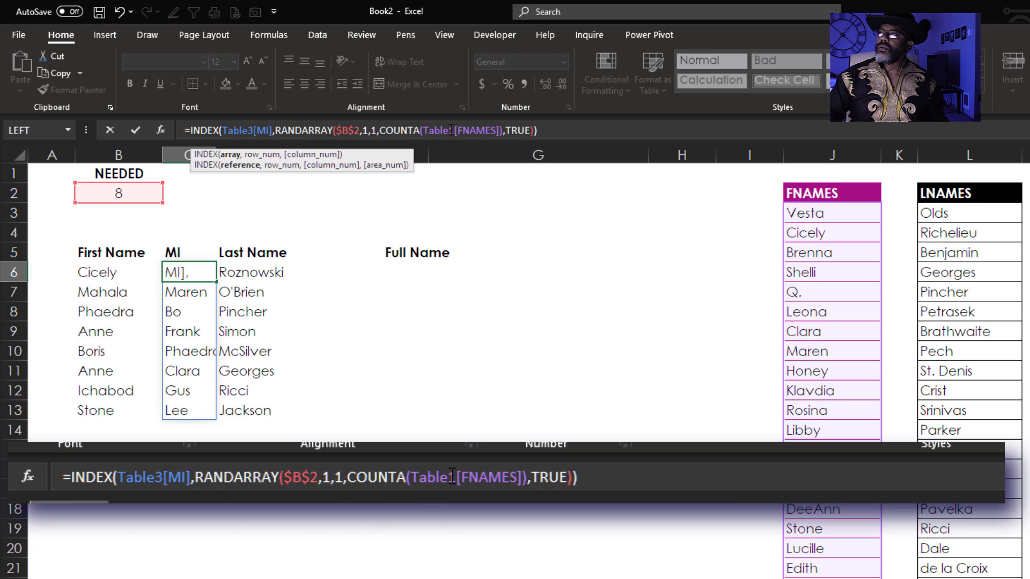
key("Delete")
type("3")
key("Right")
key("Delete")
key("Delete")
key("Delete")
key("Delete")
key("Delete")
key("Delete")
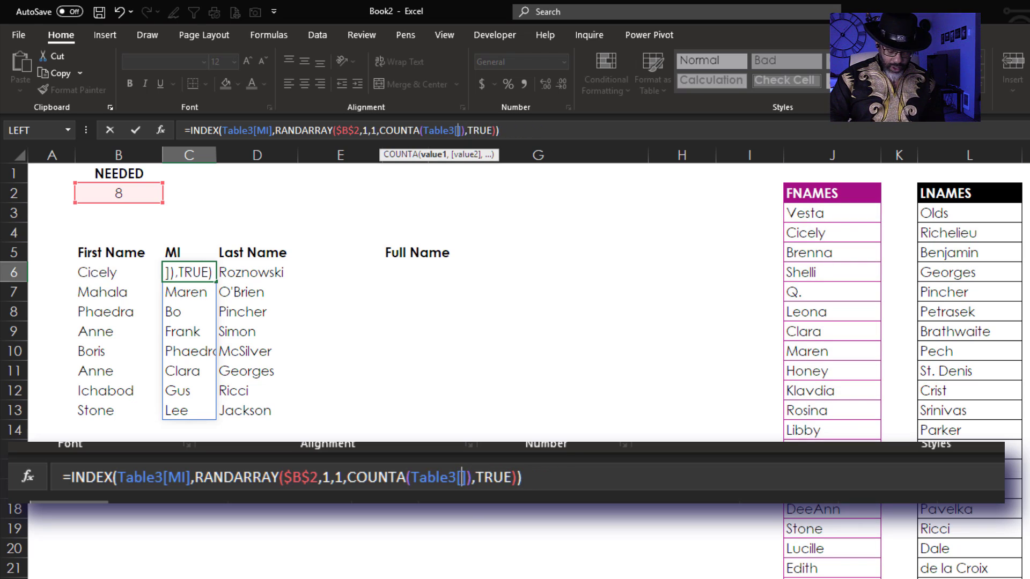
type("MI")
key("Return")
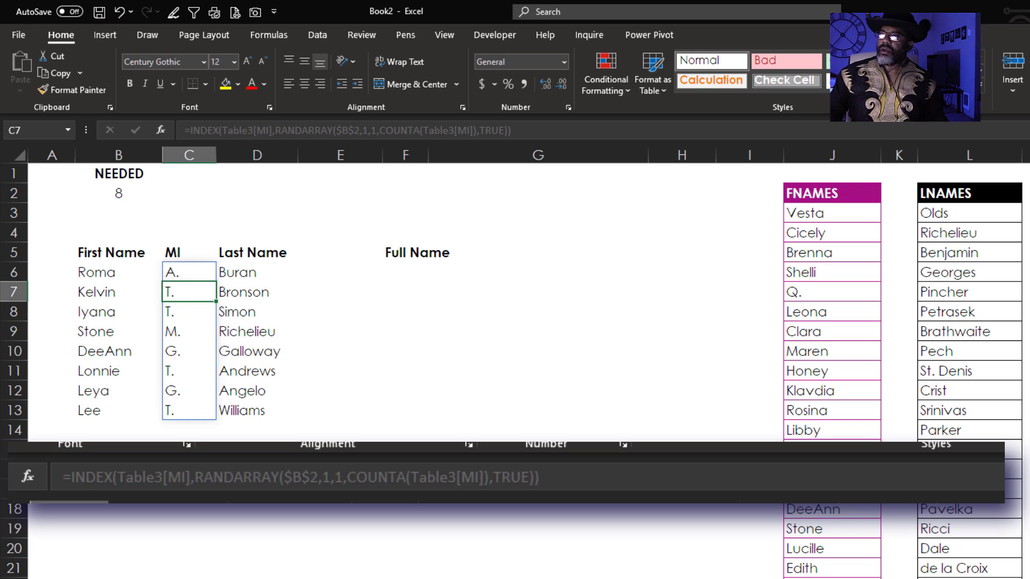
left_click(190, 271)
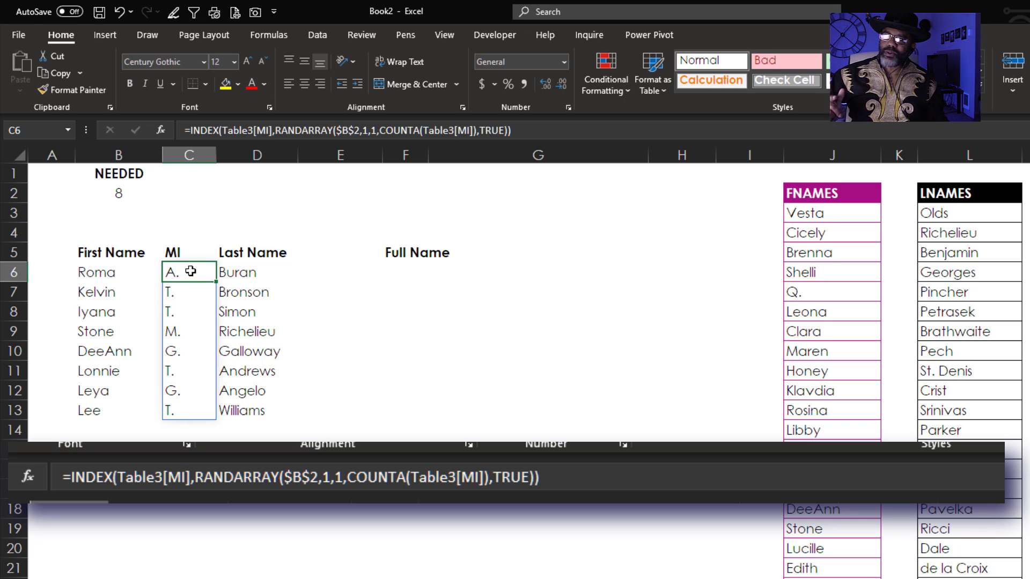
Double the MI formula's random range by multiplying the COUNTA count by 2.
left_click(477, 130)
type("*2")
key("Return")
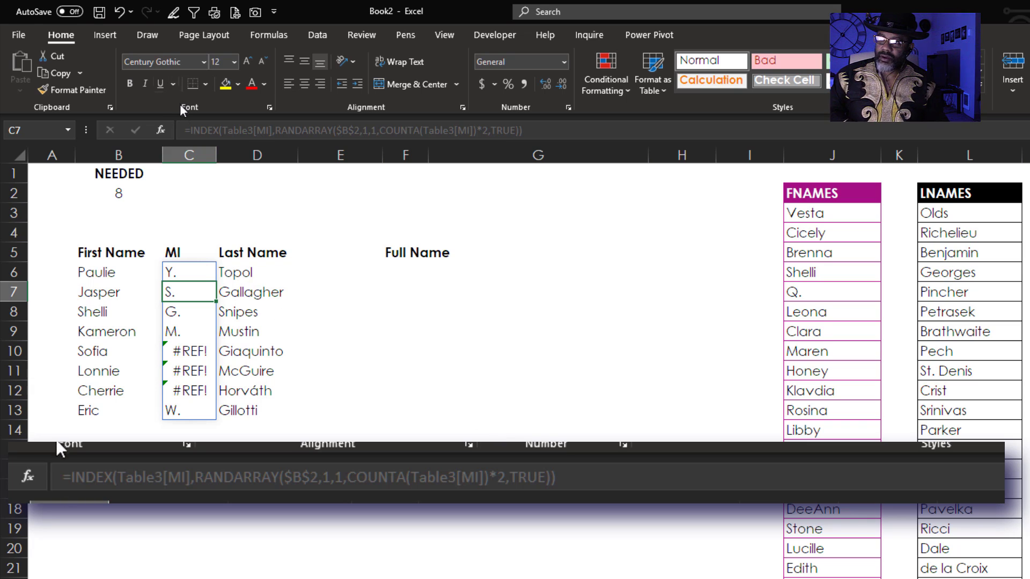
Wrap C6's MI formula in IFERROR(..., "") so failed lookups show blank.
left_click(198, 273)
left_click(192, 130)
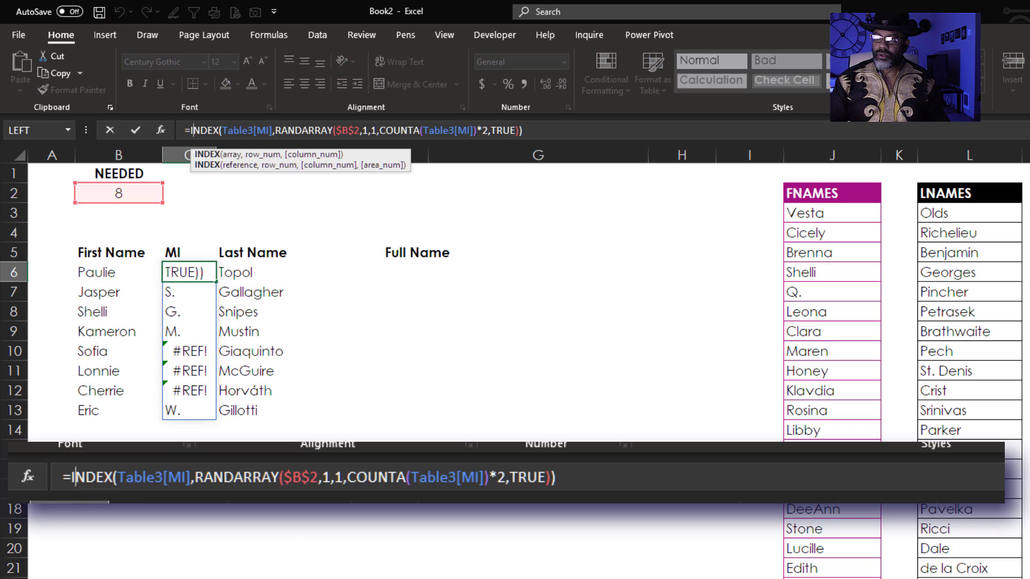
key("Home")
type("iferror")
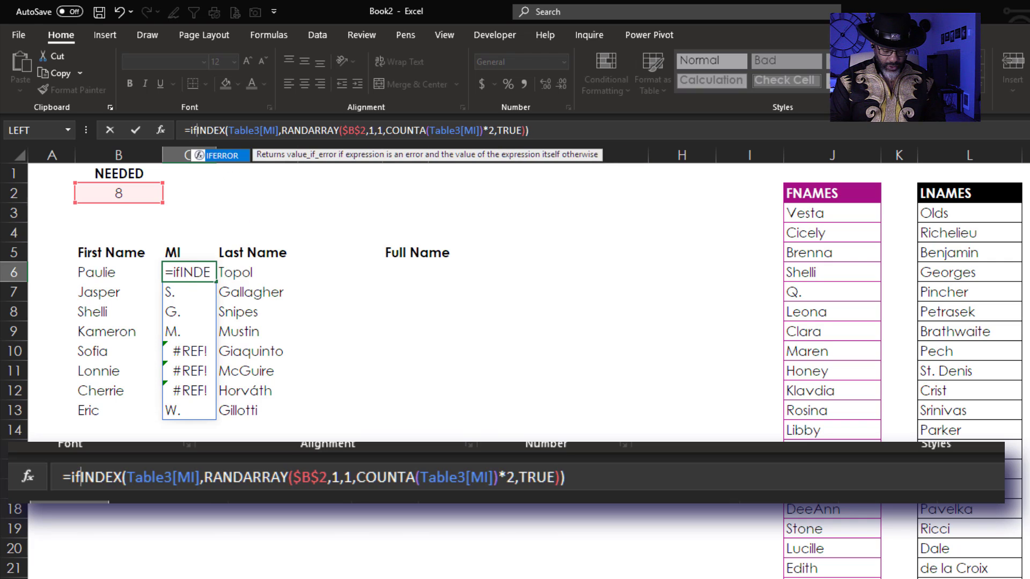
type("(")
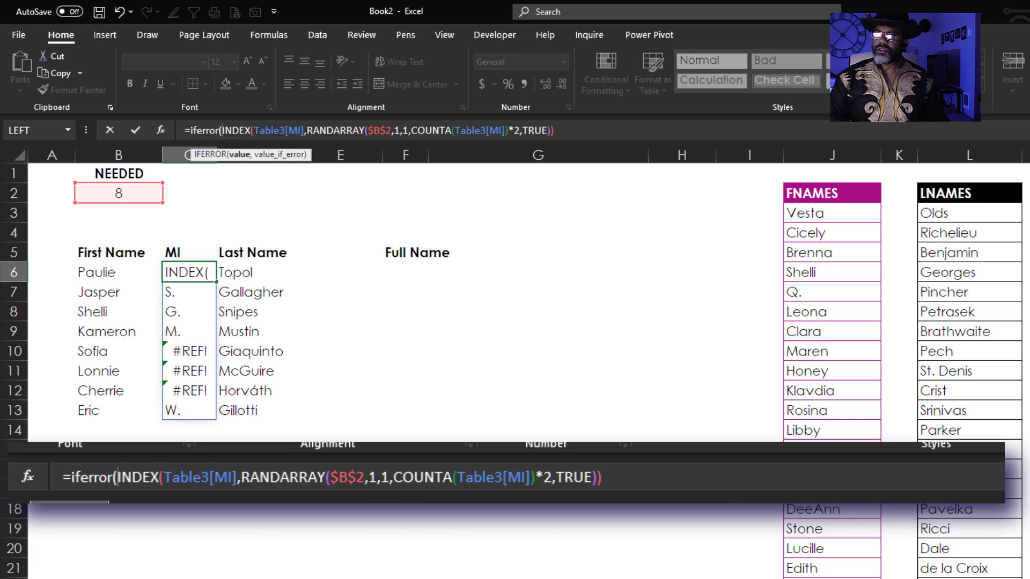
key("End")
type(",")
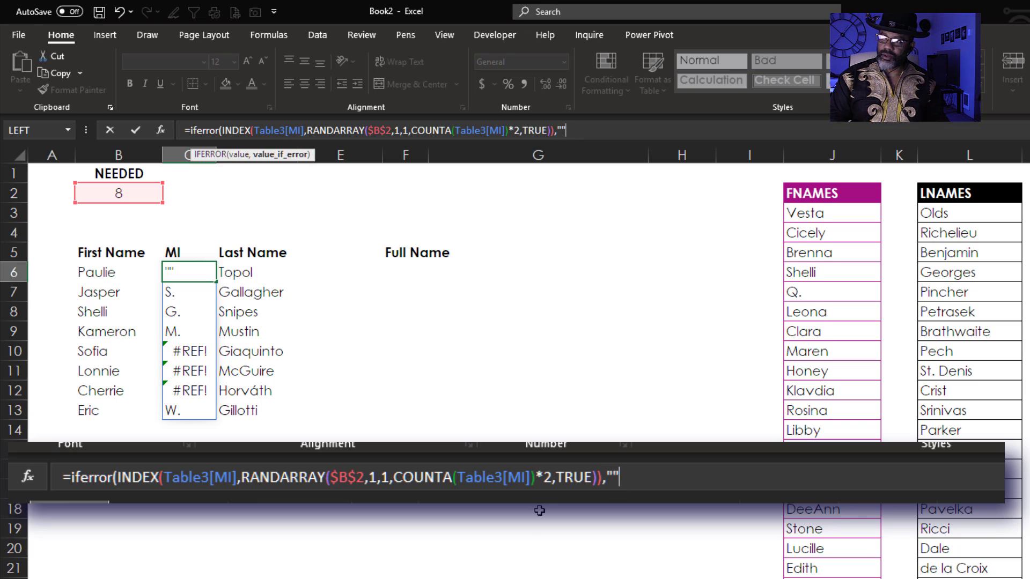
type(")")
key("Return")
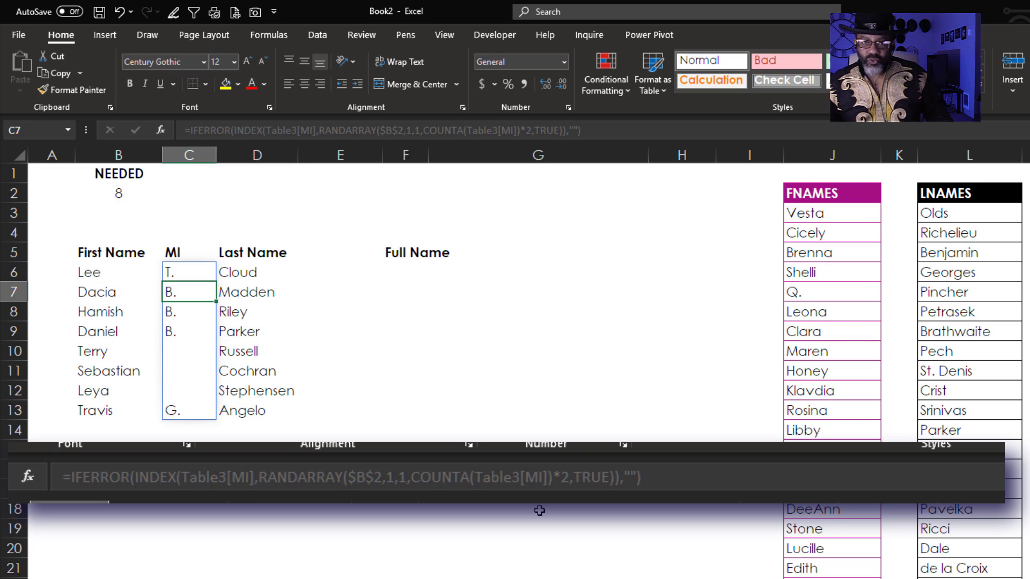
key("Up")
key("Right")
key("Right")
key("Right")
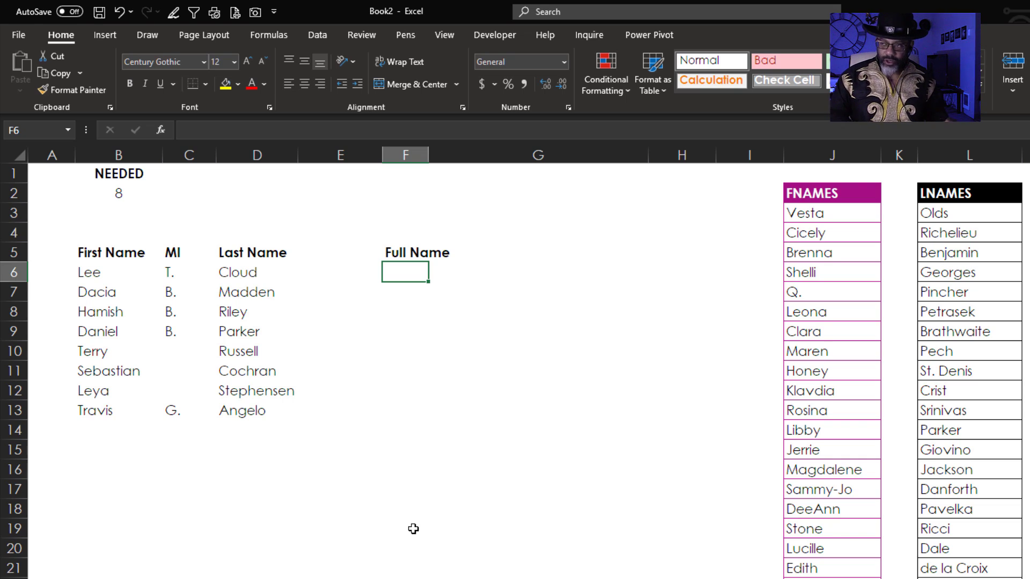
Paste the first-name formula into F6 followed by &" "&.
left_click(100, 277)
left_click_drag(186, 134, 457, 132)
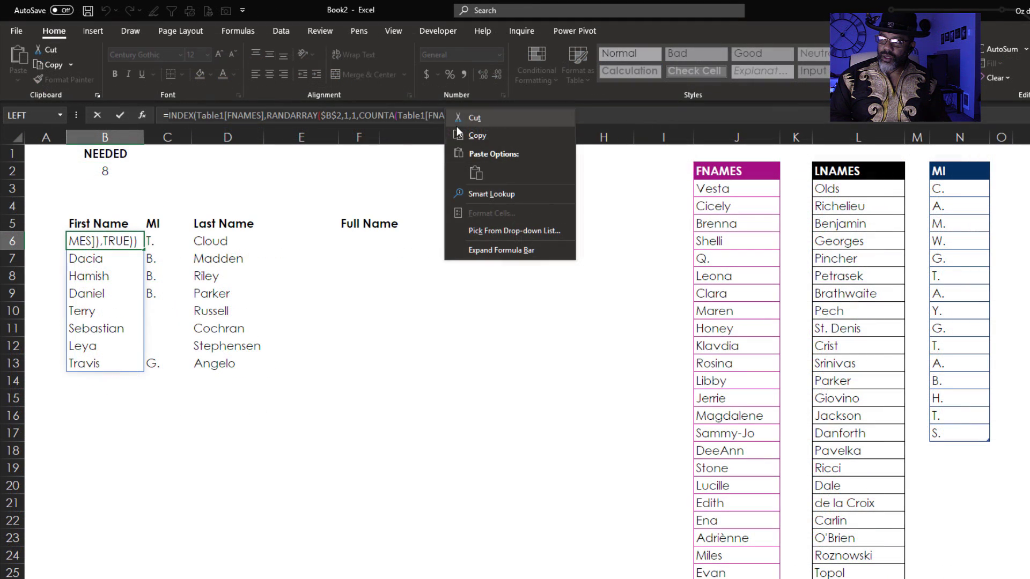
key("Escape")
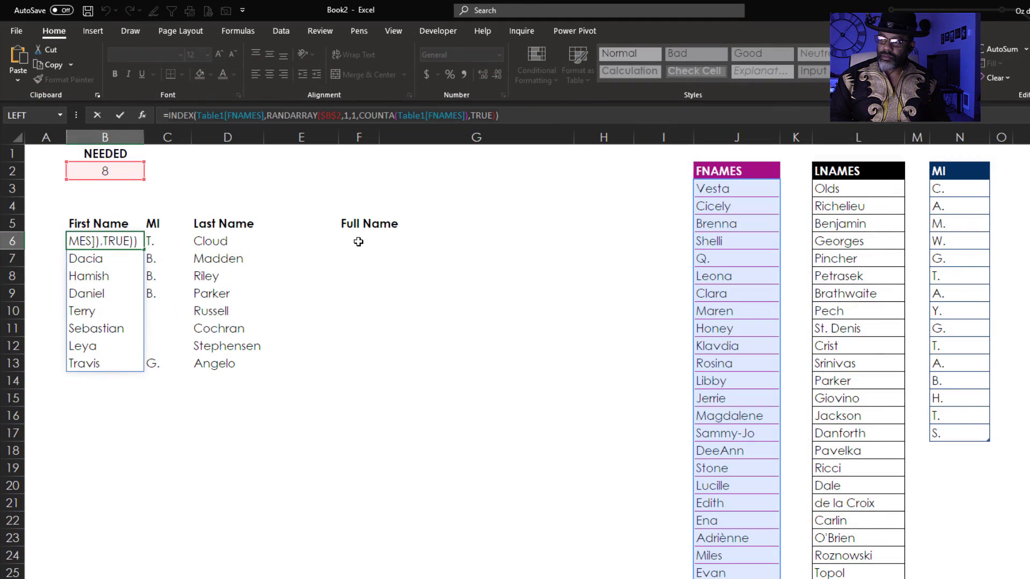
left_click(359, 240)
key("Escape")
right_click(360, 239)
left_click(391, 303)
left_click(529, 117)
type("&")
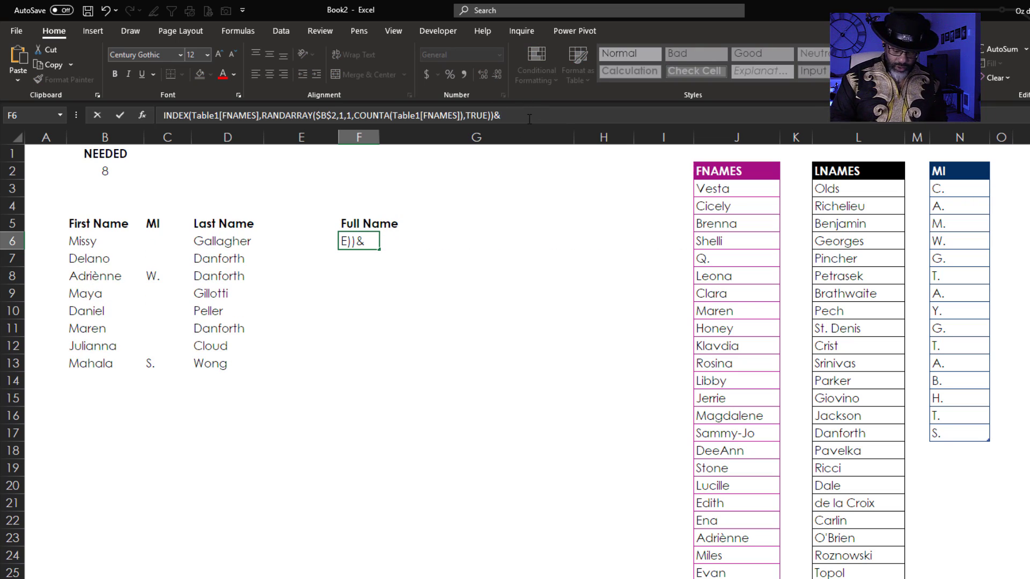
type("\" \"&")
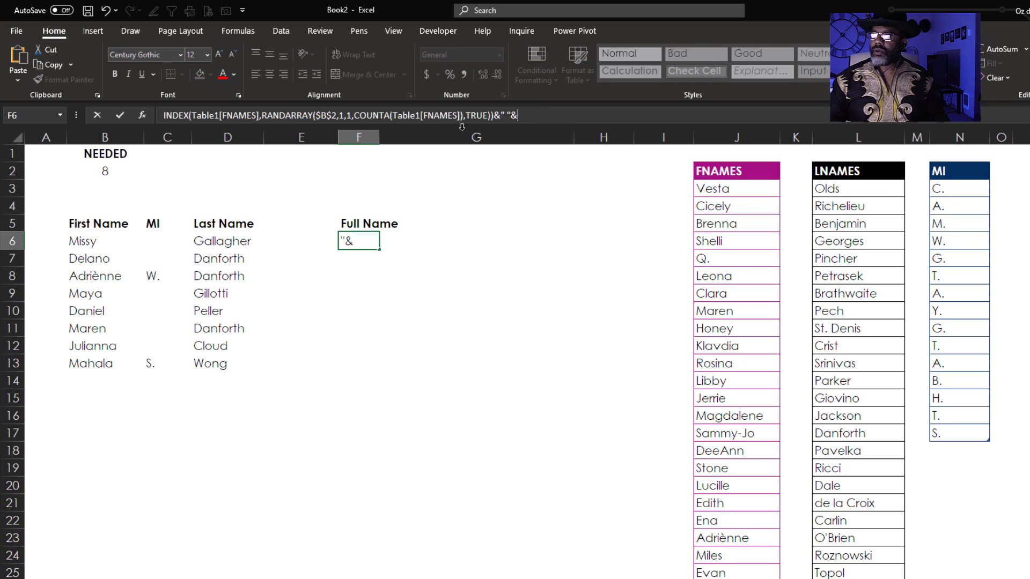
key("Return")
Append the MI formula and a " "& separator to F6's formula.
left_click(161, 241)
left_click(538, 117)
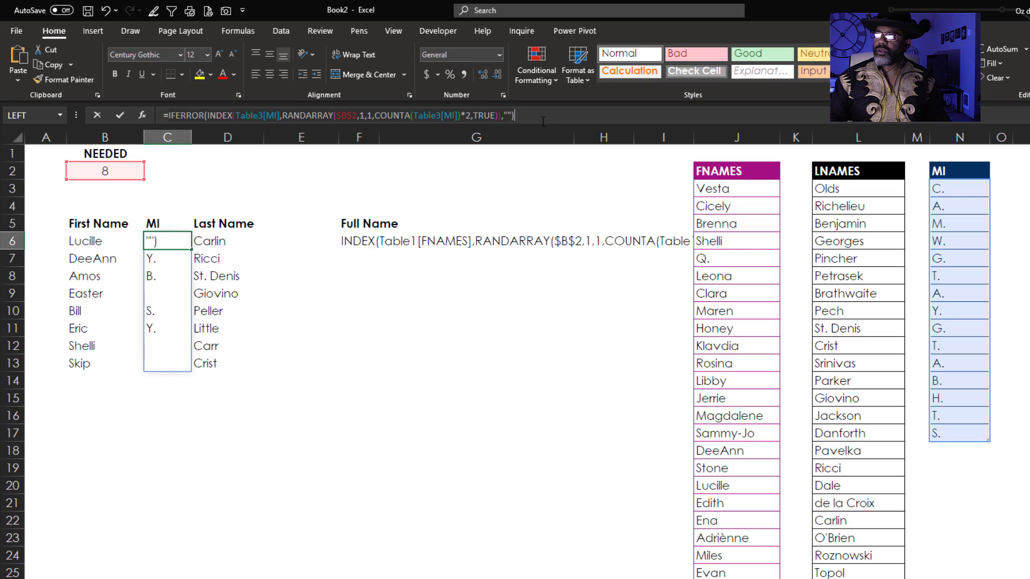
right_click(496, 117)
key("Escape")
key("Escape")
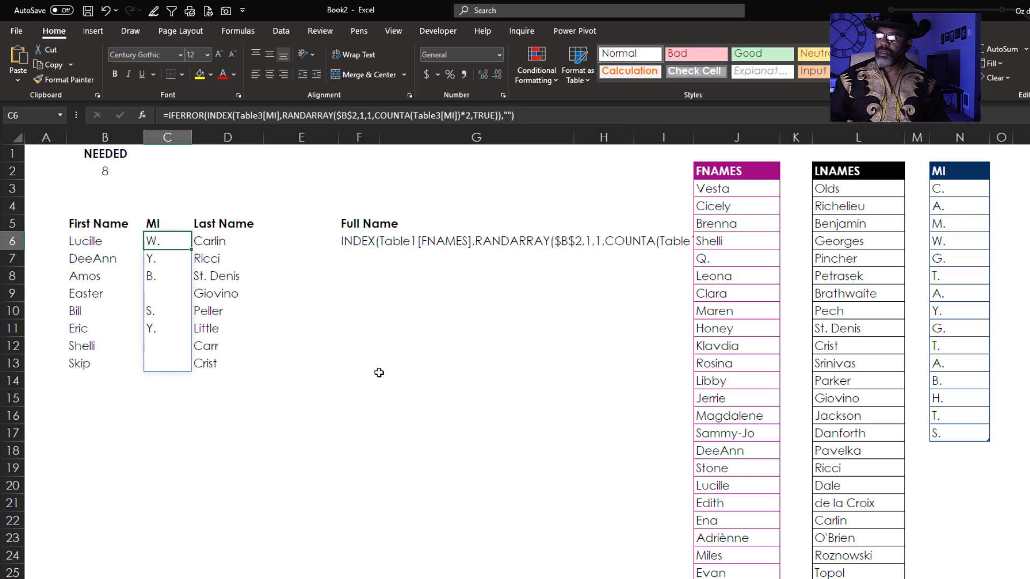
left_click(358, 241)
left_click(538, 115)
type("IFERROR(INDEX(Table3[MI],RANDARRAY($B$2,1,1,COUNTA(Table3[MI])*2,TRUE)),\"\")")
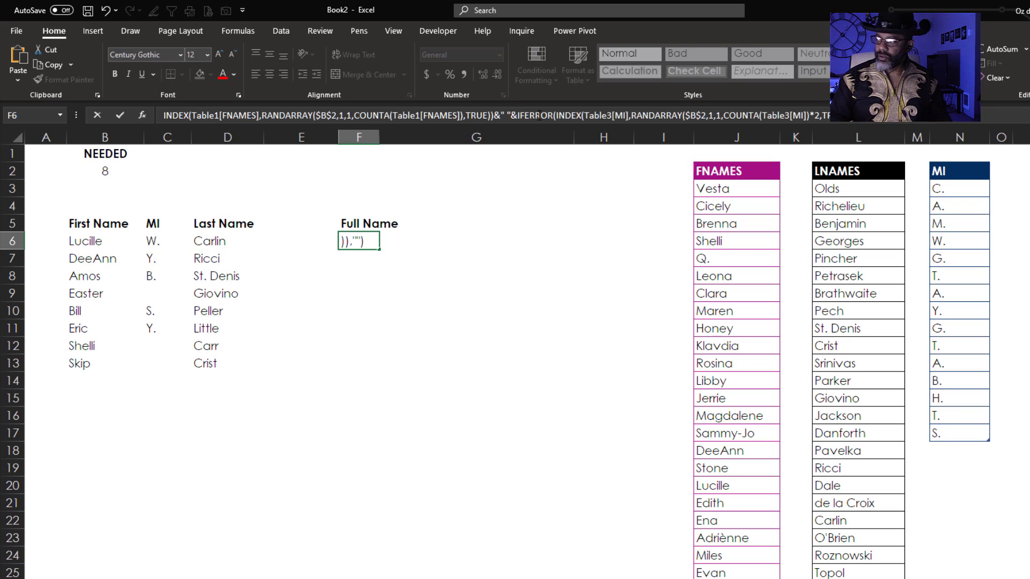
type("\"&")
key("Return")
Append the last-name formula to F6 to complete the full-name concatenation.
left_click(241, 238)
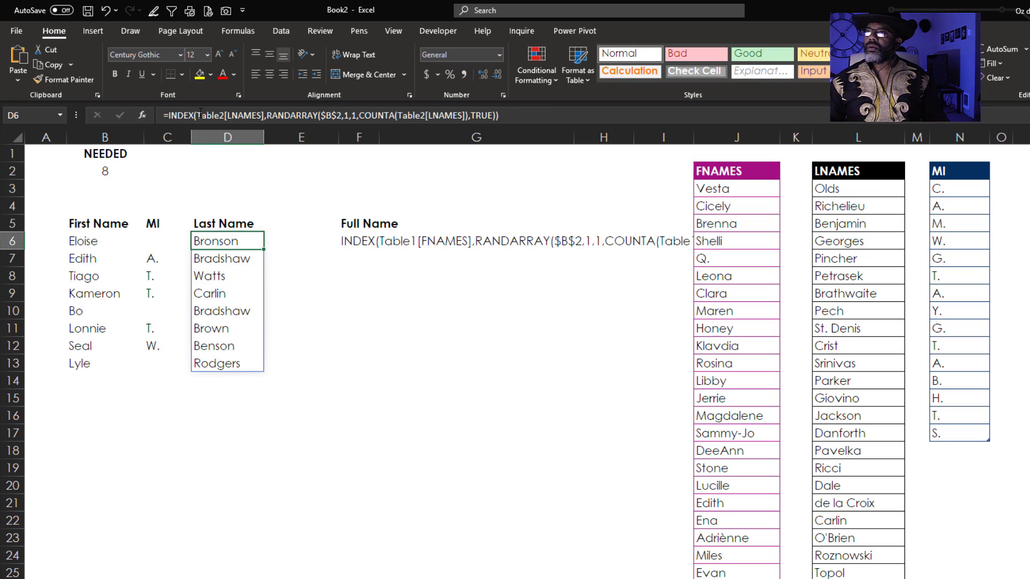
left_click(452, 115)
right_click(499, 117)
left_click(515, 138)
key("Escape")
left_click(343, 236)
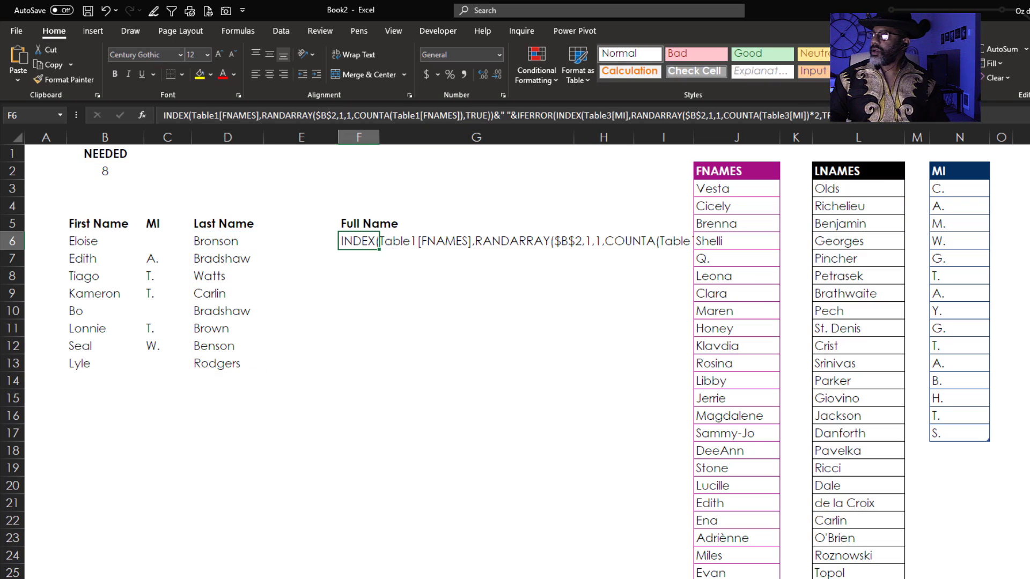
double_click(379, 241)
right_click(902, 141)
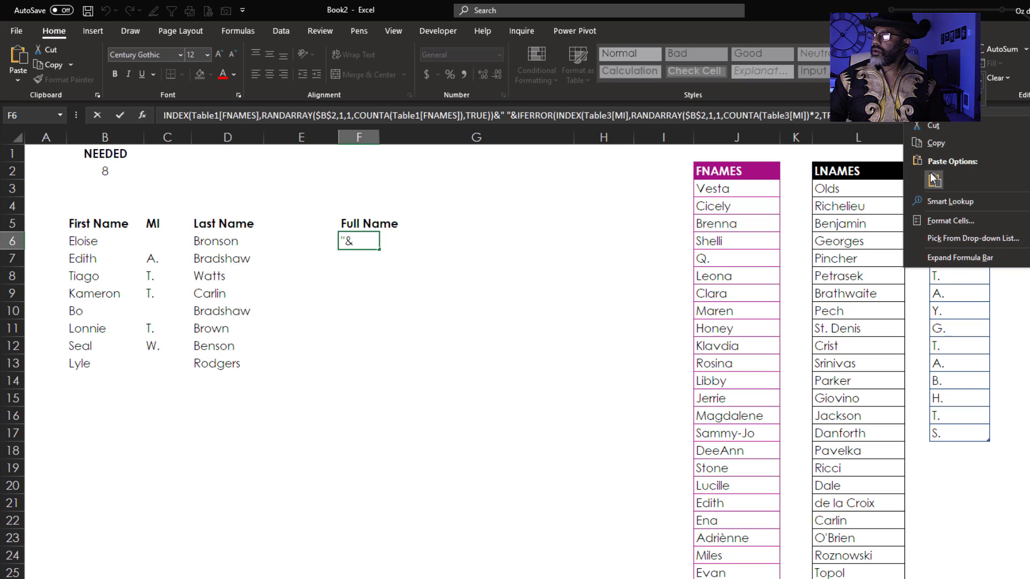
left_click(924, 166)
key("Return")
Recommit the full-name formula in F6 and widen column F to fit the names.
left_click(356, 240)
key("F2")
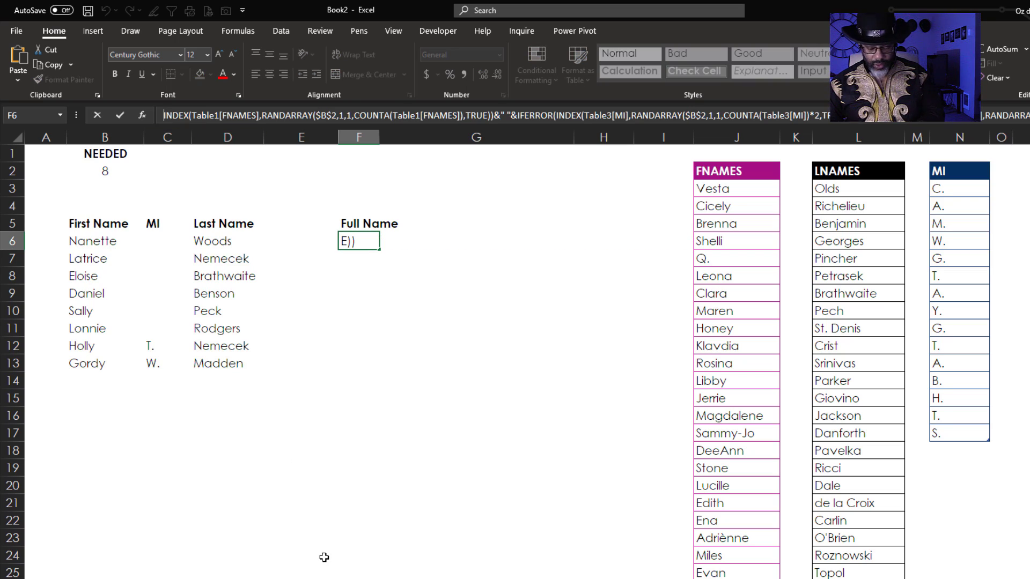
key("Return")
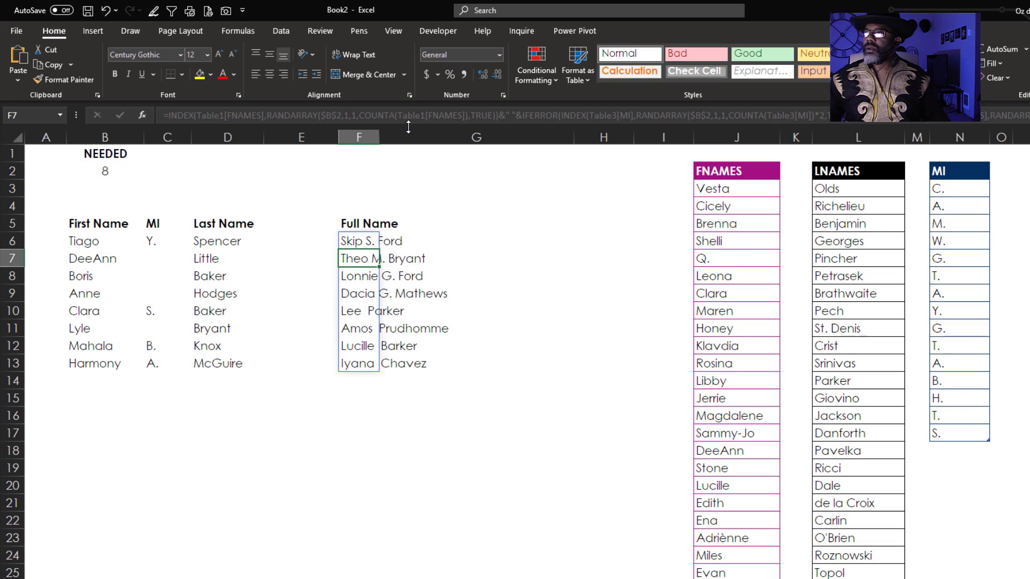
left_click_drag(379, 142, 487, 142)
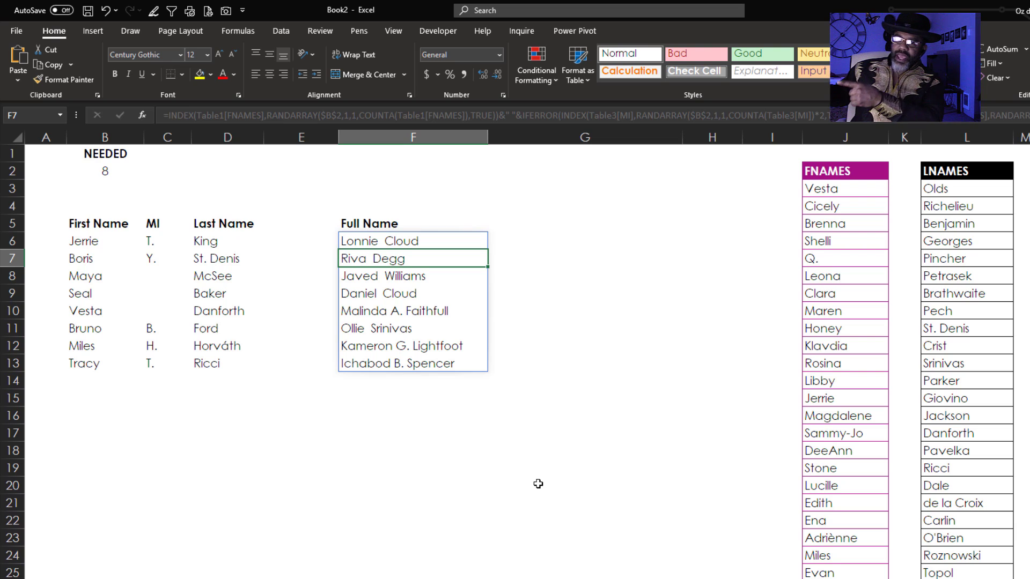
Set NEEDED in B2 to 900 and scroll down through the regenerated names.
left_click(106, 170)
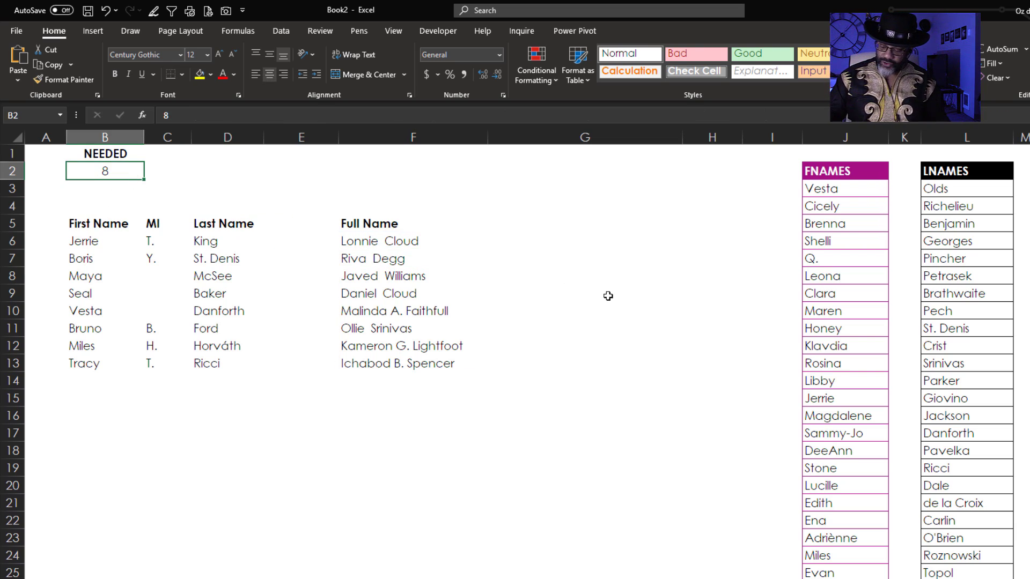
type("900")
key("Return")
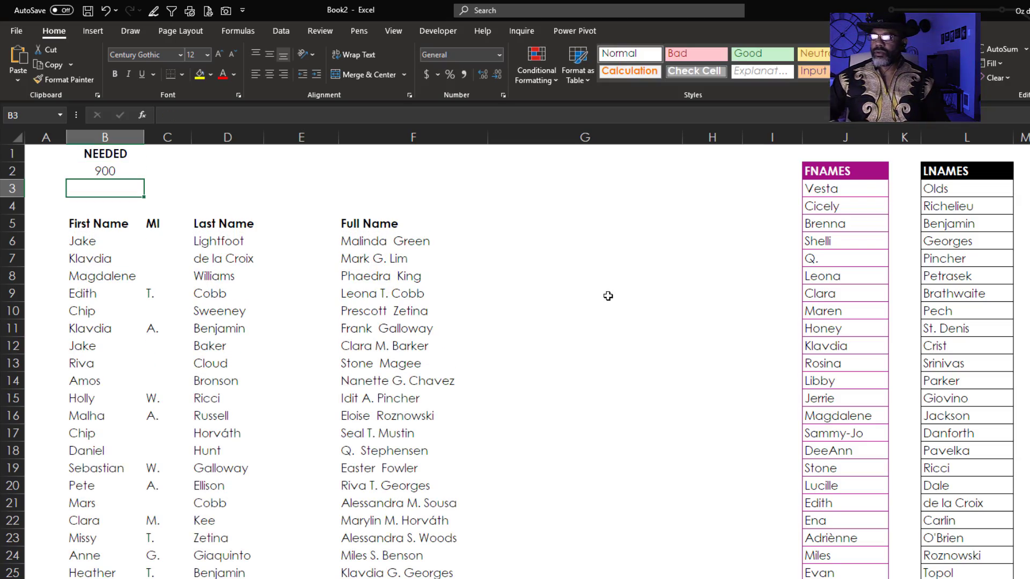
scroll(515, 360, "down", 20)
scroll(515, 360, "down", 20)
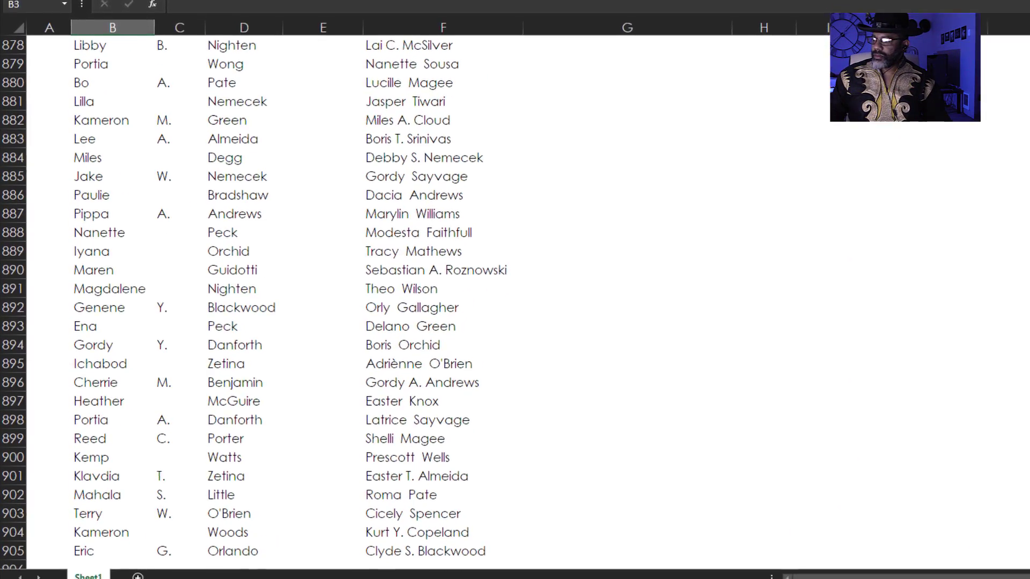
scroll(860, 520, "down", 1)
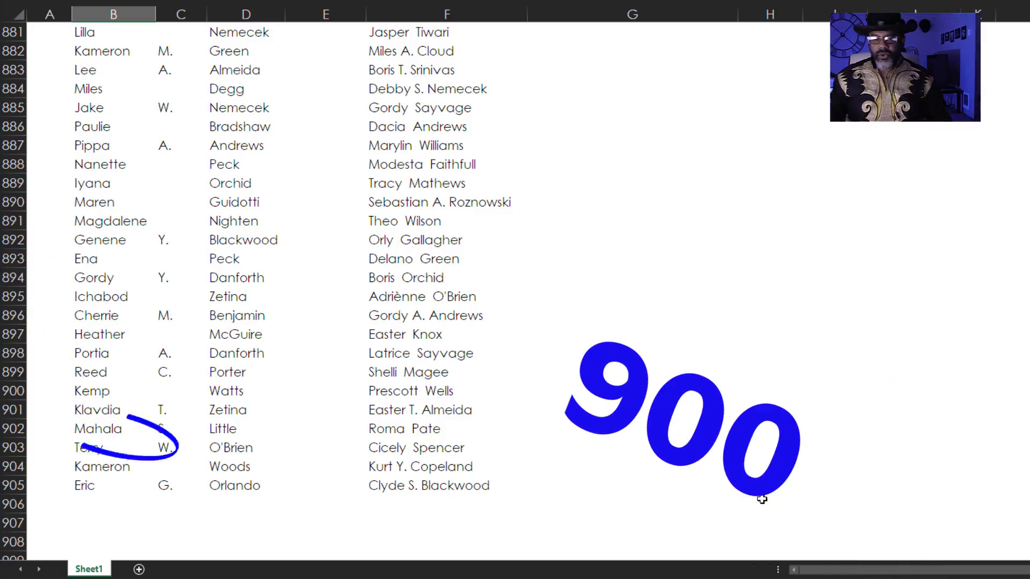